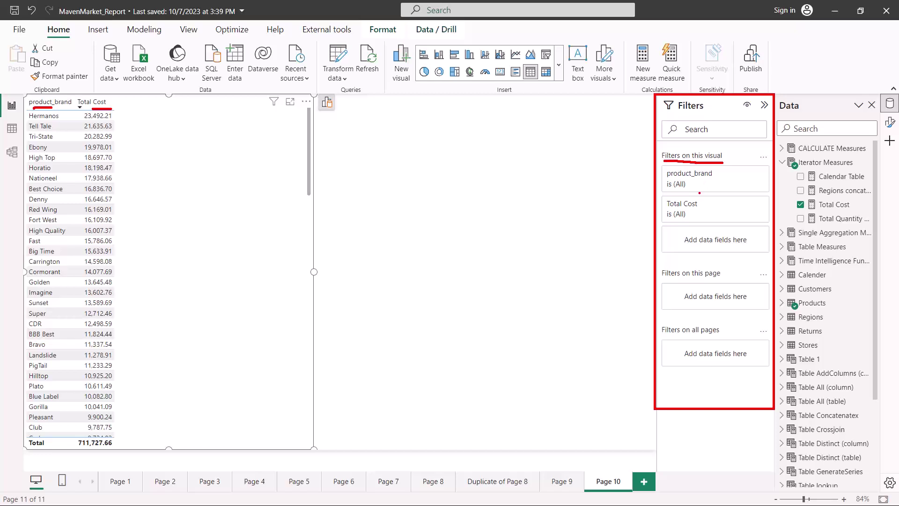
# Step: Expand the product_brand card under Filters on this visual
pyautogui.moveTo(708, 184); pyautogui.dragTo(721, 177)
pyautogui.moveTo(694, 214); pyautogui.dragTo(706, 208)
pyautogui.moveTo(666, 279); pyautogui.dragTo(724, 281)
pyautogui.moveTo(598, 488); pyautogui.dragTo(615, 486)
pyautogui.moveTo(664, 337); pyautogui.dragTo(719, 336)
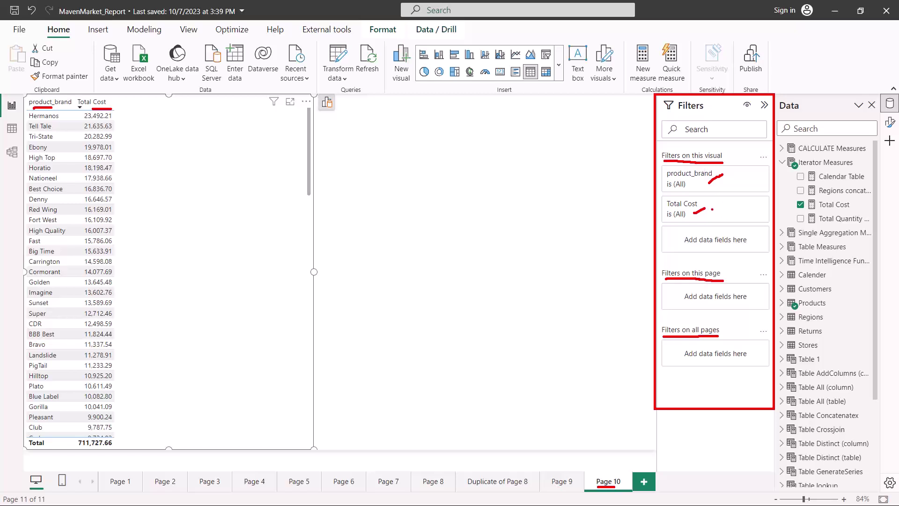
pyautogui.press('Escape')
pyautogui.moveTo(707, 190)
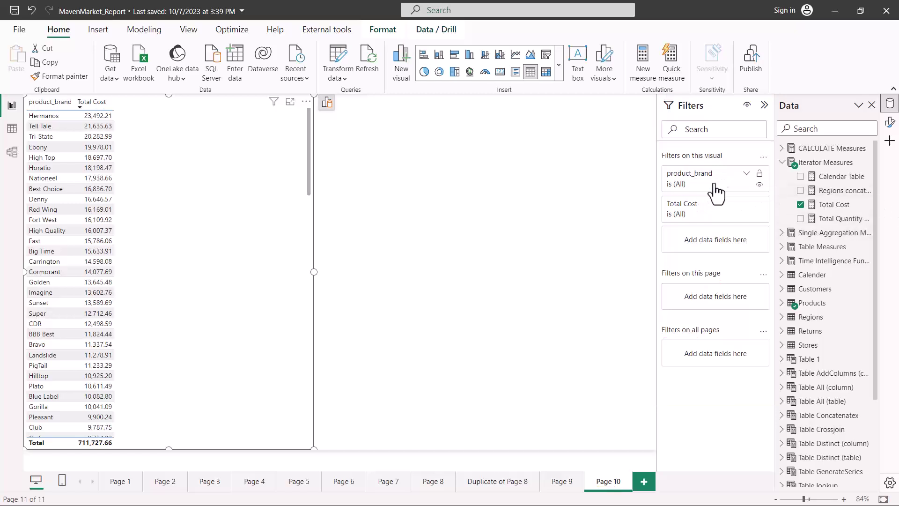
pyautogui.click(747, 174)
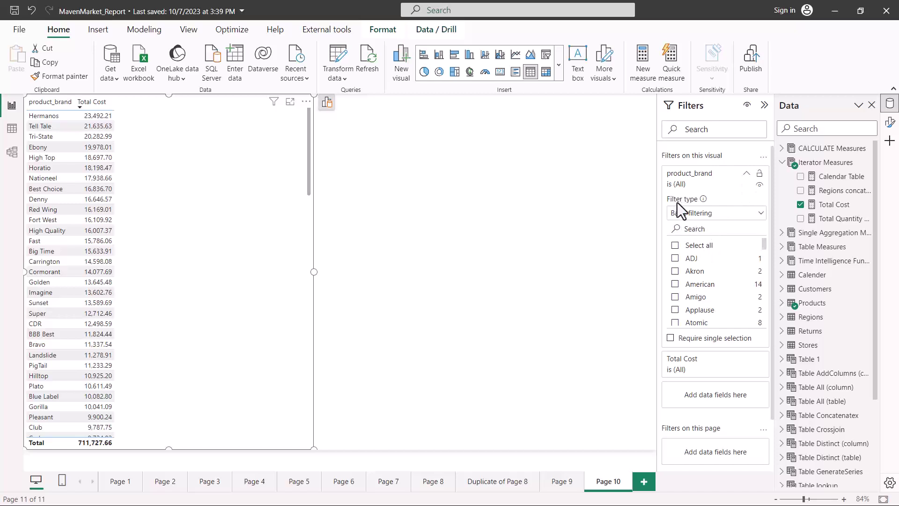
# Step: Tick ADJ and Akron in the brand filter, then untick both to restore all brands
pyautogui.moveTo(673, 204)
pyautogui.mouseDown()
pyautogui.moveTo(688, 204)
pyautogui.moveTo(697, 233)
pyautogui.mouseUp()
pyautogui.press('Escape')
pyautogui.click(675, 258)
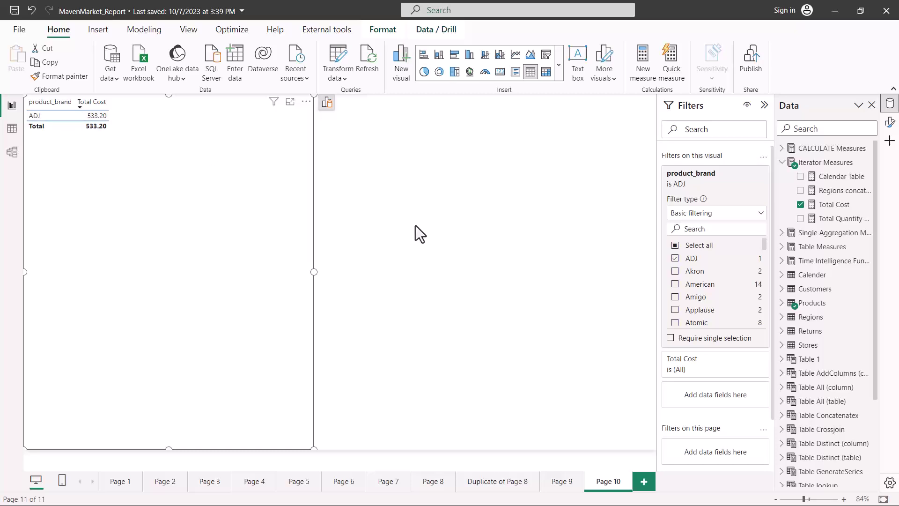
pyautogui.click(675, 271)
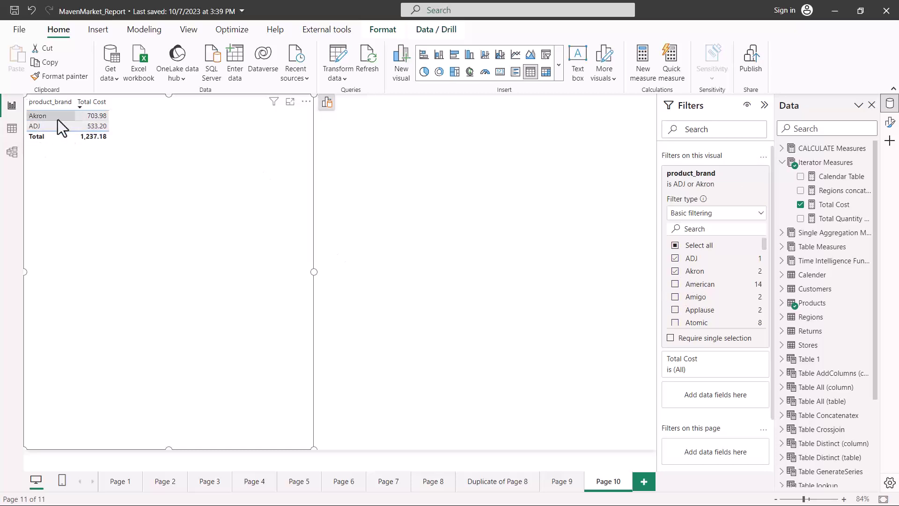
pyautogui.click(675, 271)
pyautogui.click(675, 258)
# Step: Switch product_brand to Advanced filtering, apply 'contains High', then clear the filter
pyautogui.click(763, 216)
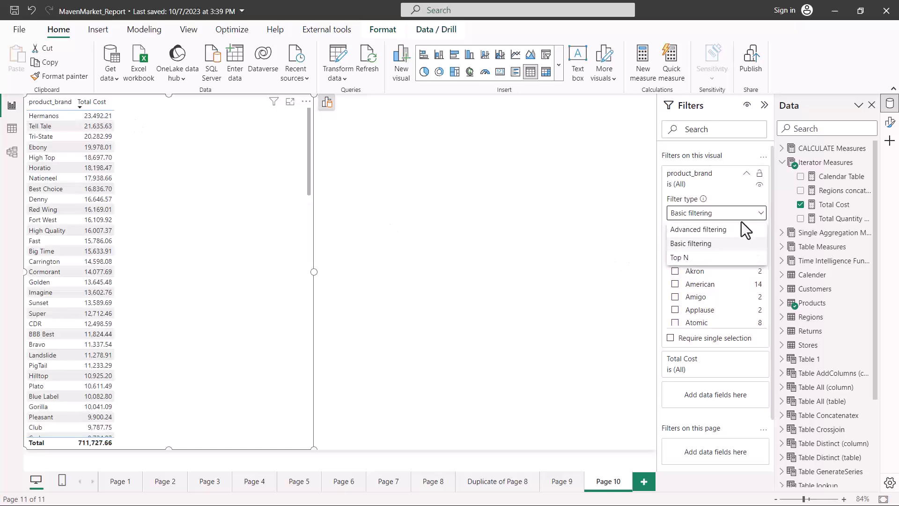
pyautogui.click(697, 230)
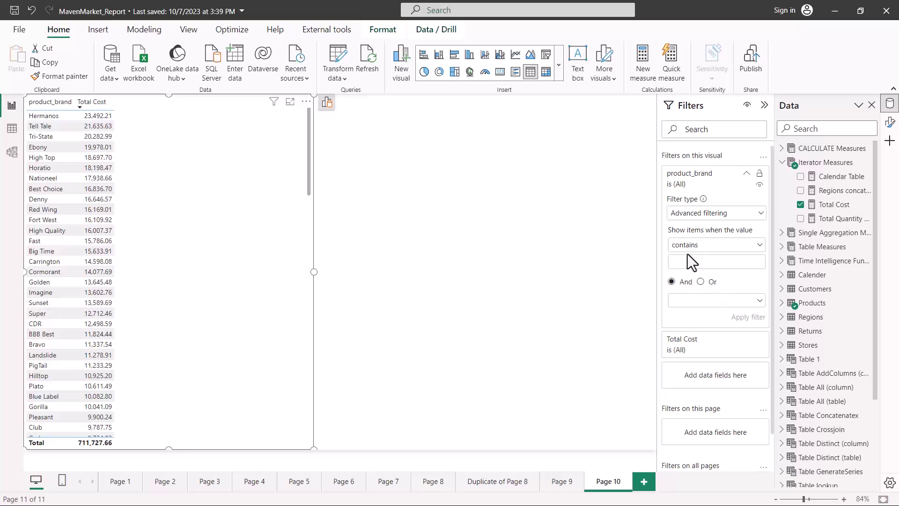
pyautogui.write('High')
pyautogui.click(747, 319)
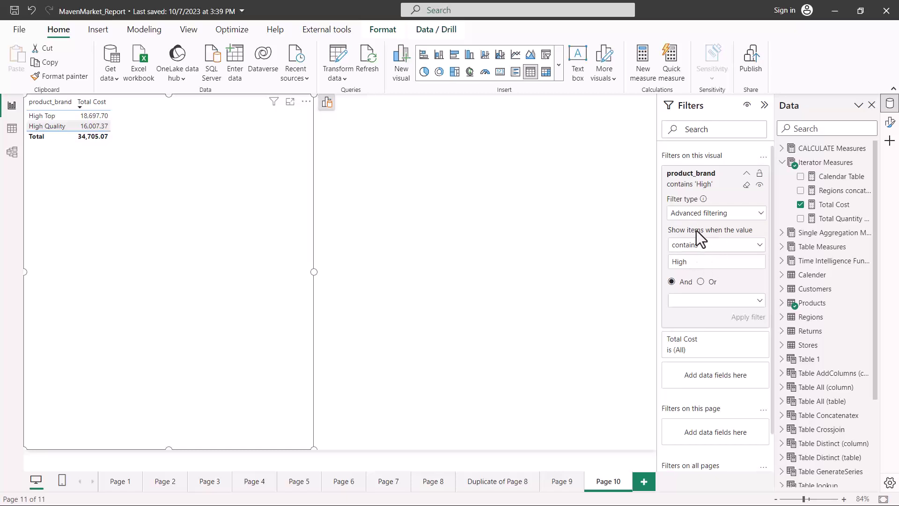
pyautogui.click(747, 185)
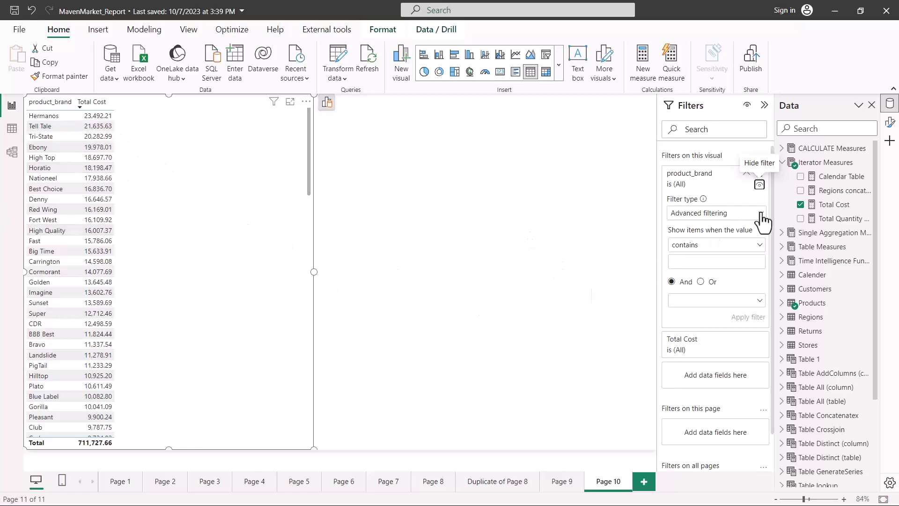
# Step: Make the brand filter a Top N filter showing the top 5 by Total Cost
pyautogui.click(734, 215)
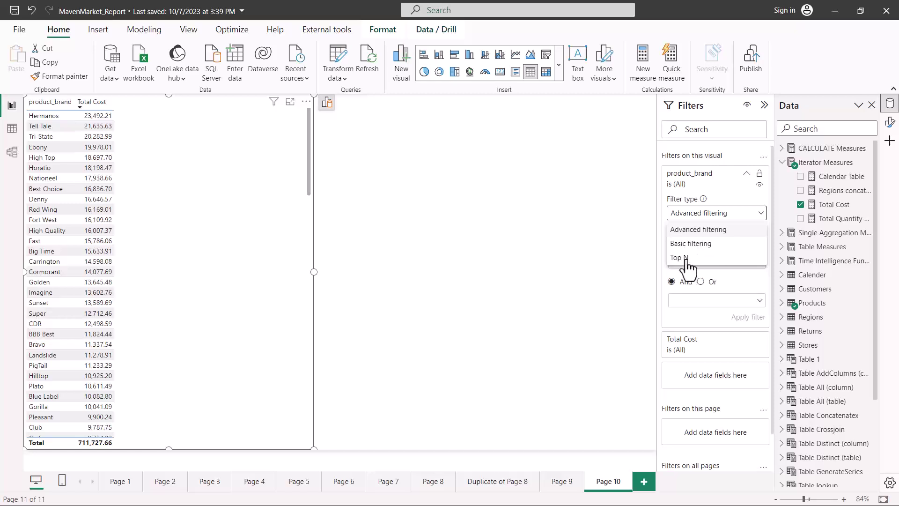
pyautogui.click(686, 258)
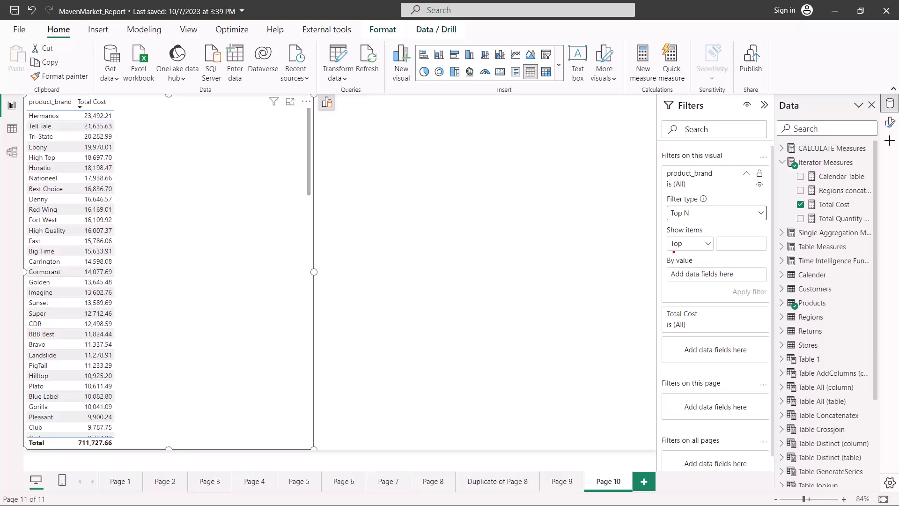
pyautogui.moveTo(672, 237)
pyautogui.mouseDown()
pyautogui.moveTo(704, 234)
pyautogui.moveTo(686, 252)
pyautogui.mouseUp()
pyautogui.click(706, 244)
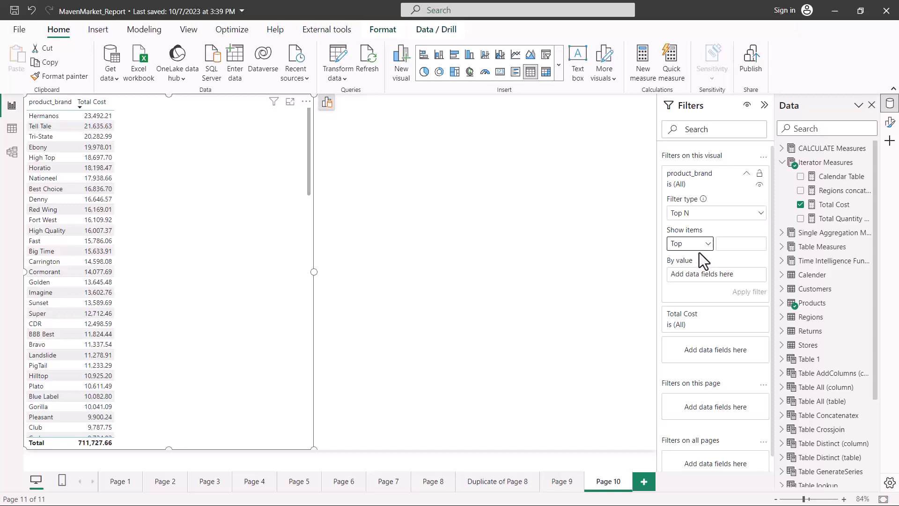
pyautogui.click(721, 244)
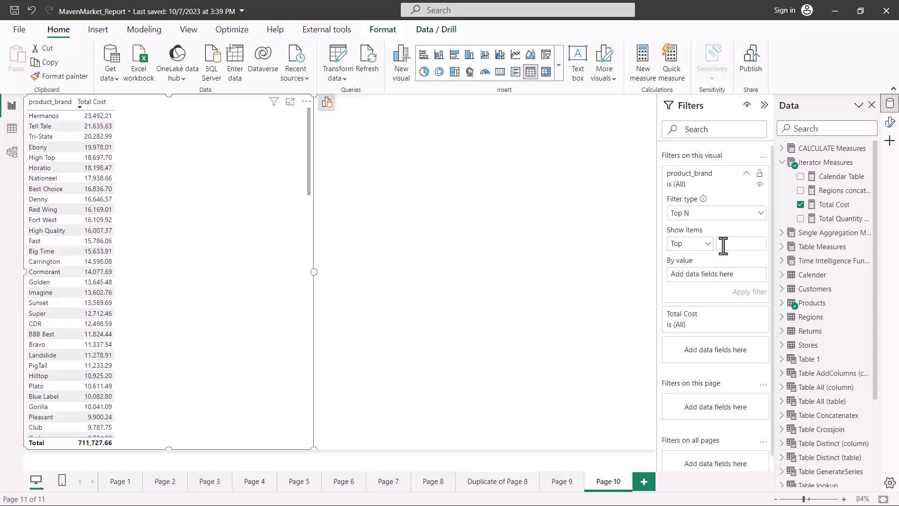
pyautogui.write('5')
pyautogui.moveTo(665, 254)
pyautogui.mouseDown()
pyautogui.moveTo(738, 284)
pyautogui.moveTo(768, 283)
pyautogui.mouseUp()
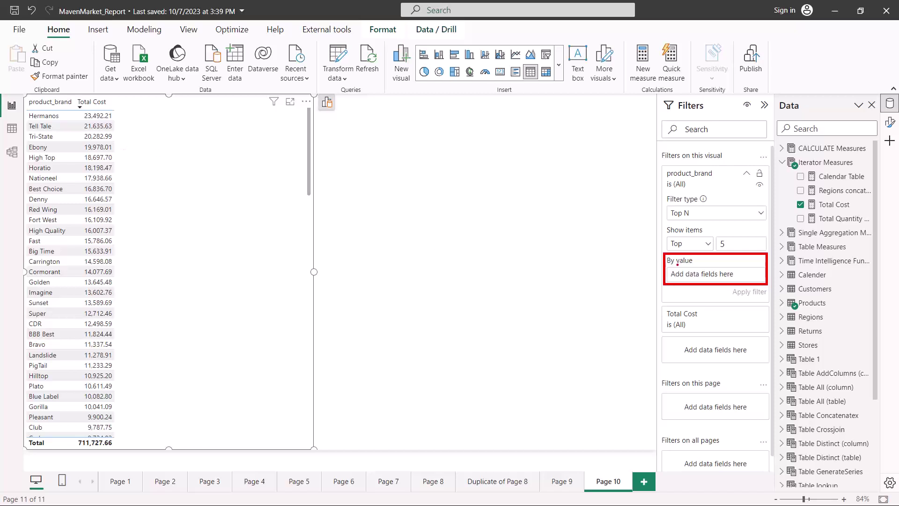
pyautogui.moveTo(826, 206); pyautogui.dragTo(719, 282)
pyautogui.moveTo(710, 299); pyautogui.dragTo(710, 309)
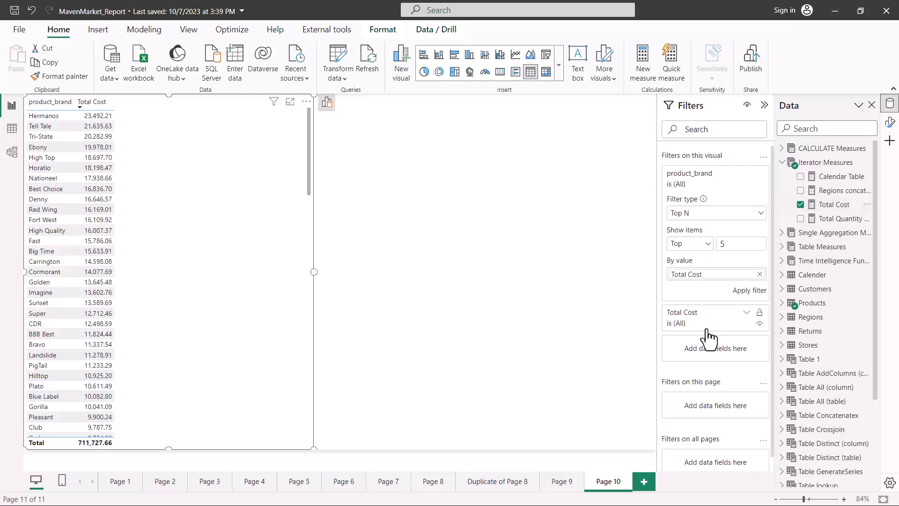
pyautogui.click(741, 292)
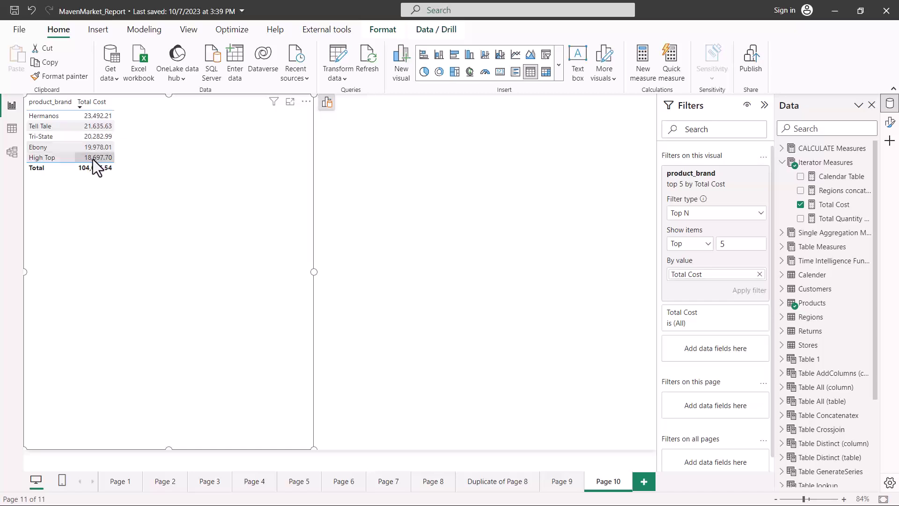
# Step: Change the Top N filter from Top to Bottom 5 and reapply
pyautogui.click(707, 244)
pyautogui.click(691, 275)
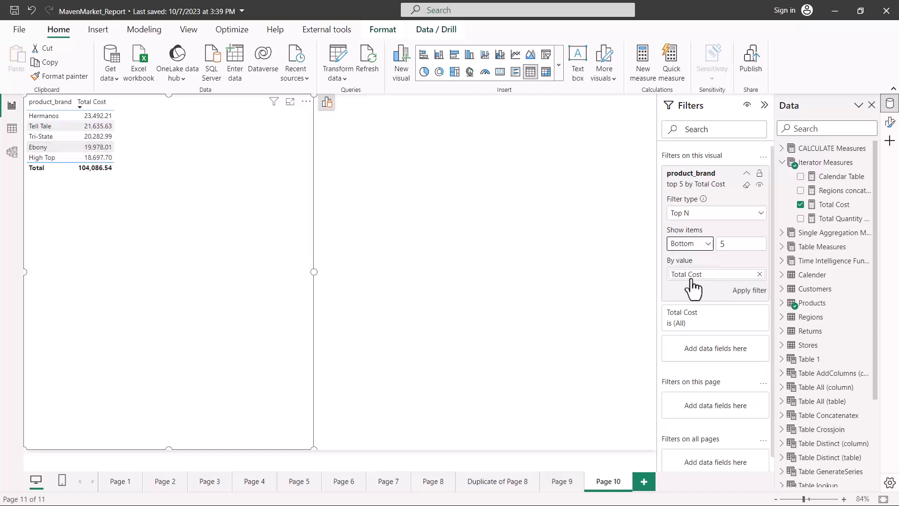
pyautogui.click(740, 293)
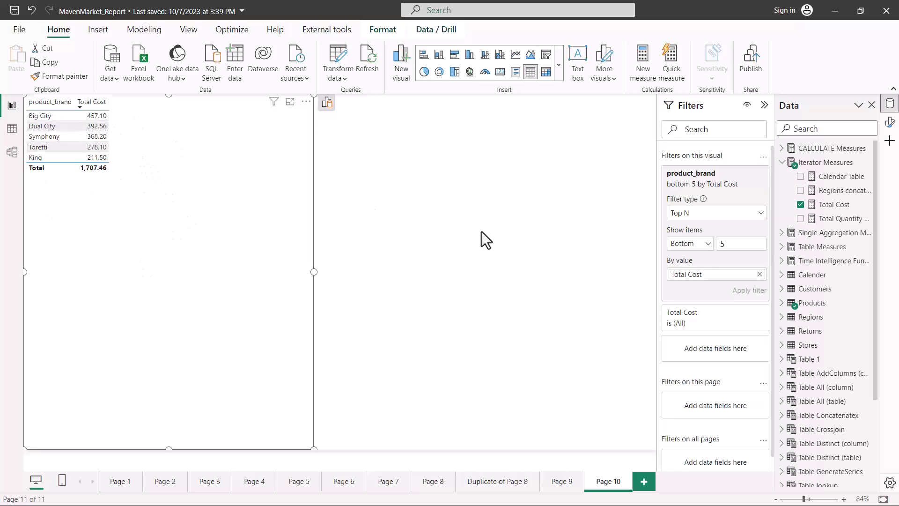
# Step: Clear the Top N product_brand filter and collapse its card
pyautogui.click(759, 184)
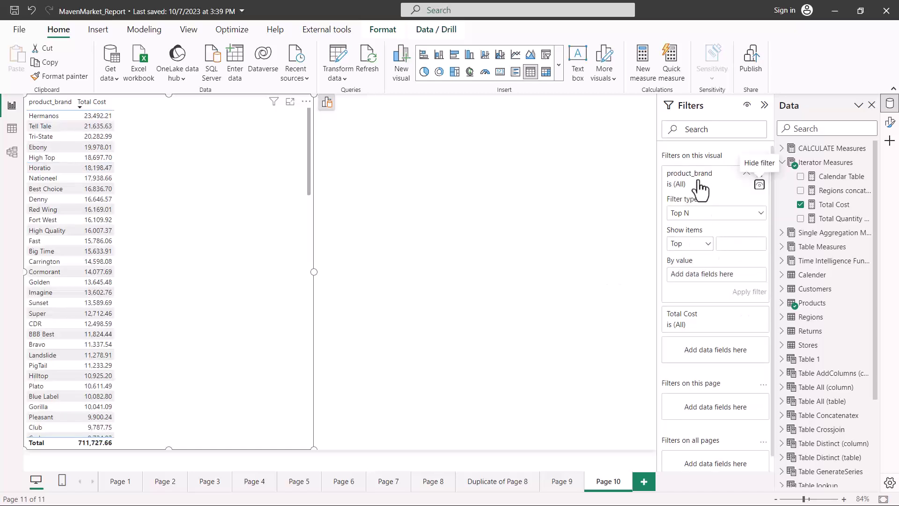
pyautogui.moveTo(667, 178); pyautogui.dragTo(711, 178)
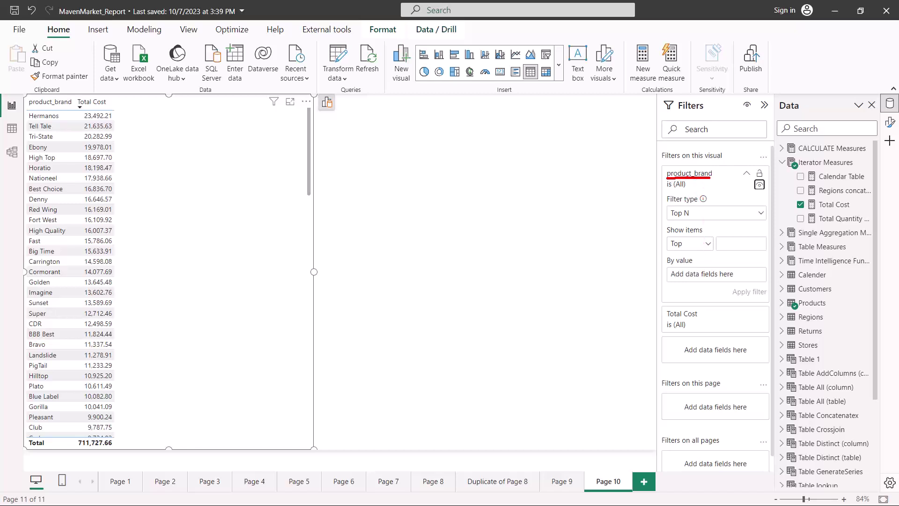
pyautogui.press('Escape')
pyautogui.click(746, 173)
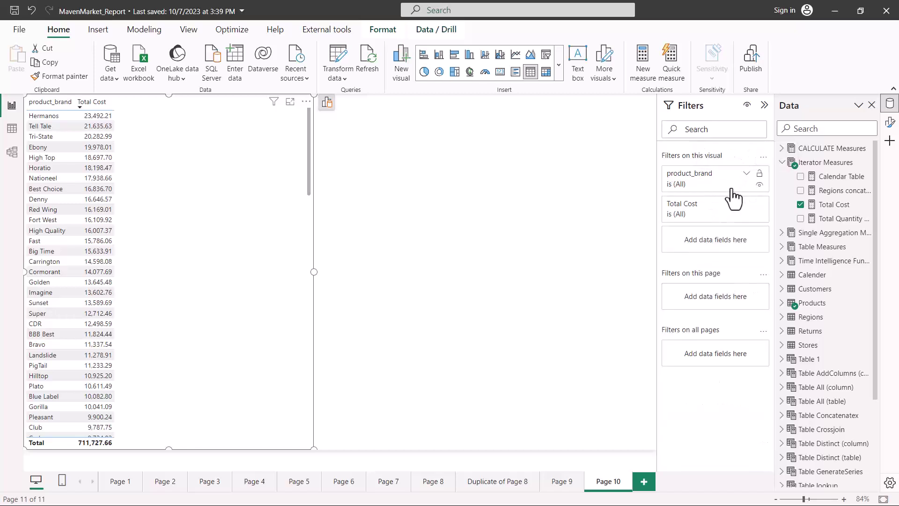
# Step: Test a Total Cost 'is less than 1000' filter, then clear it back to All
pyautogui.click(702, 211)
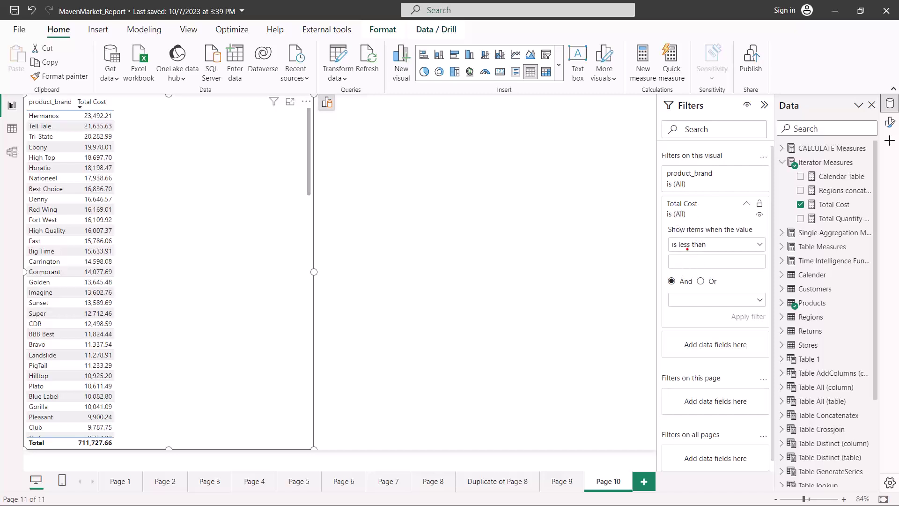
pyautogui.moveTo(677, 235); pyautogui.dragTo(747, 236)
pyautogui.press('Escape')
pyautogui.write('1000')
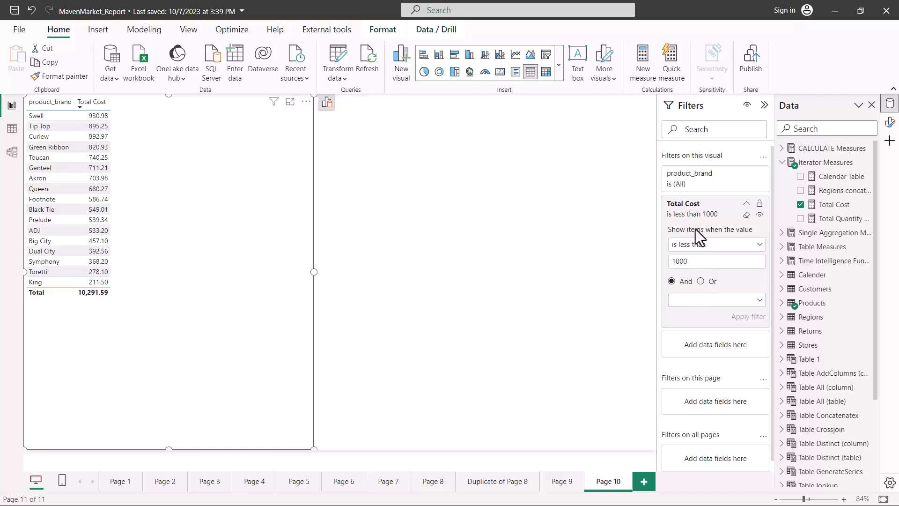
pyautogui.click(735, 316)
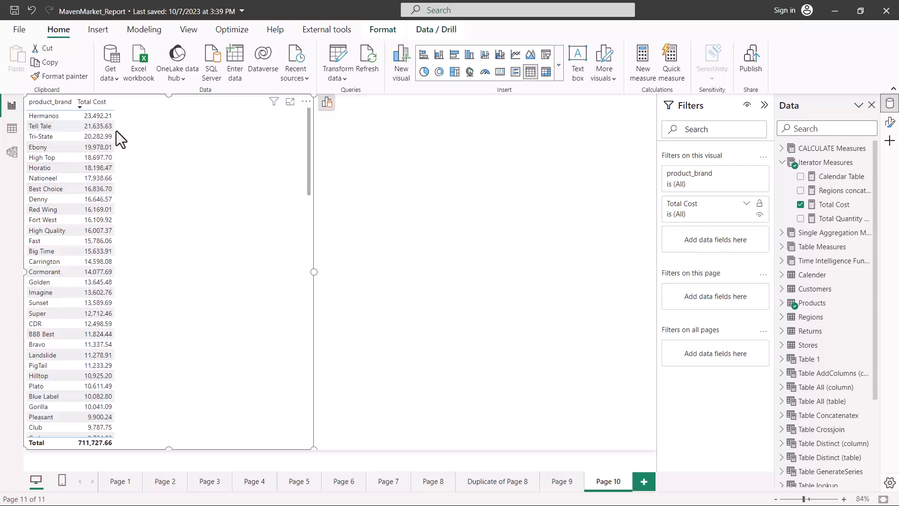
# Step: Add Customers' gender as a visual-level filter on the brand table and tick M
pyautogui.click(782, 162)
pyautogui.click(782, 233)
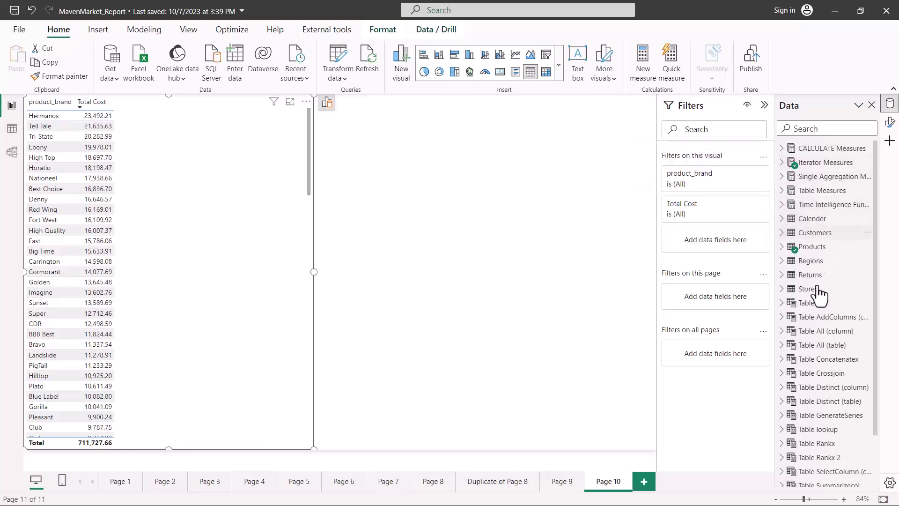
pyautogui.scroll(-2, 817, 304)
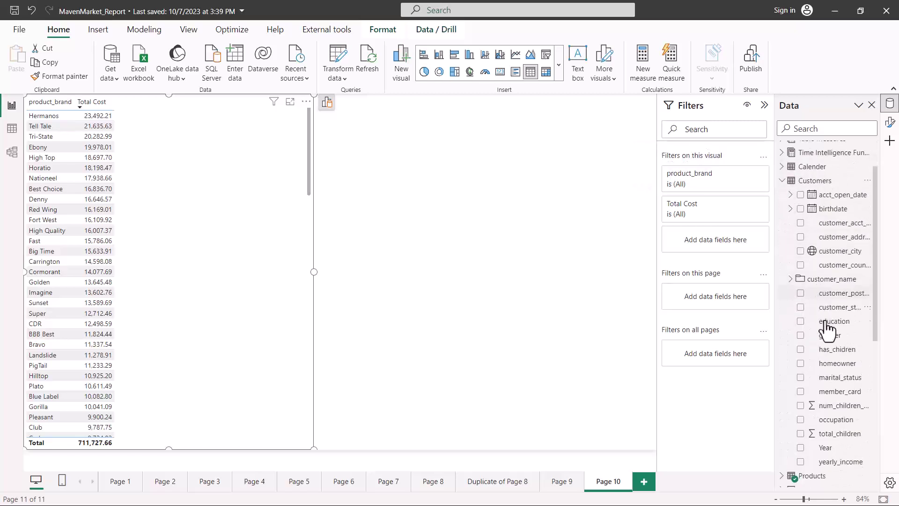
pyautogui.moveTo(827, 341); pyautogui.dragTo(710, 237)
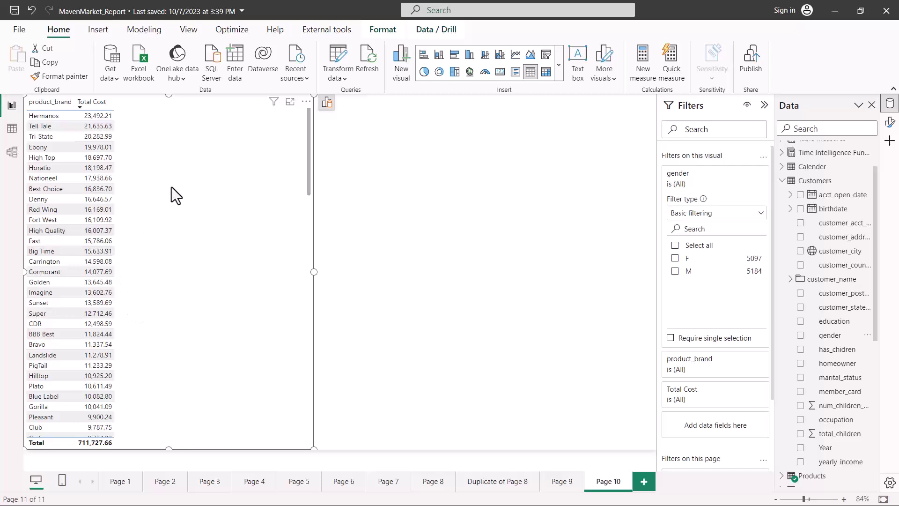
pyautogui.click(675, 274)
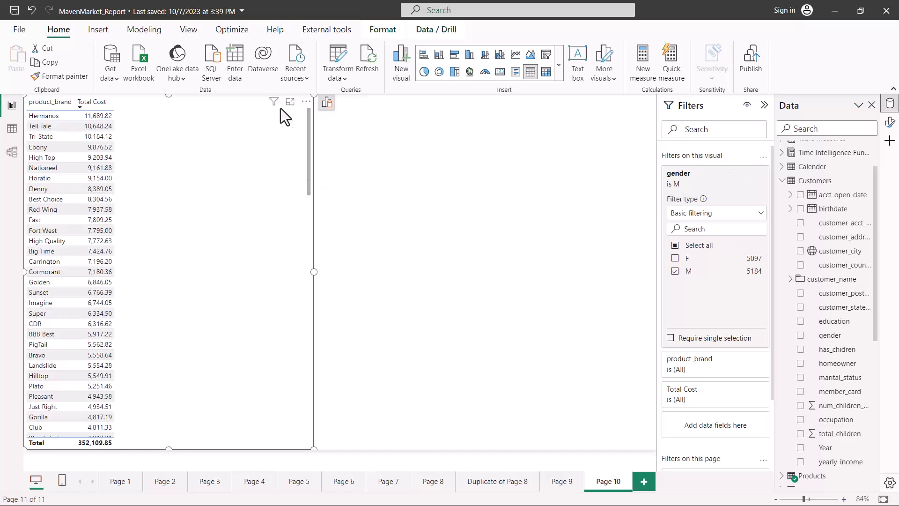
pyautogui.moveTo(273, 103)
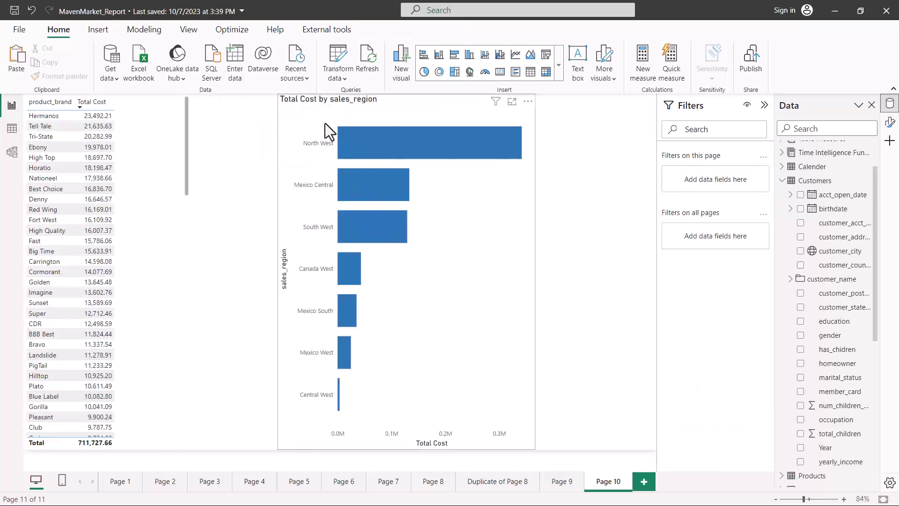
# Step: Select the region bar chart, then click empty canvas so no visual is selected
pyautogui.click(327, 137)
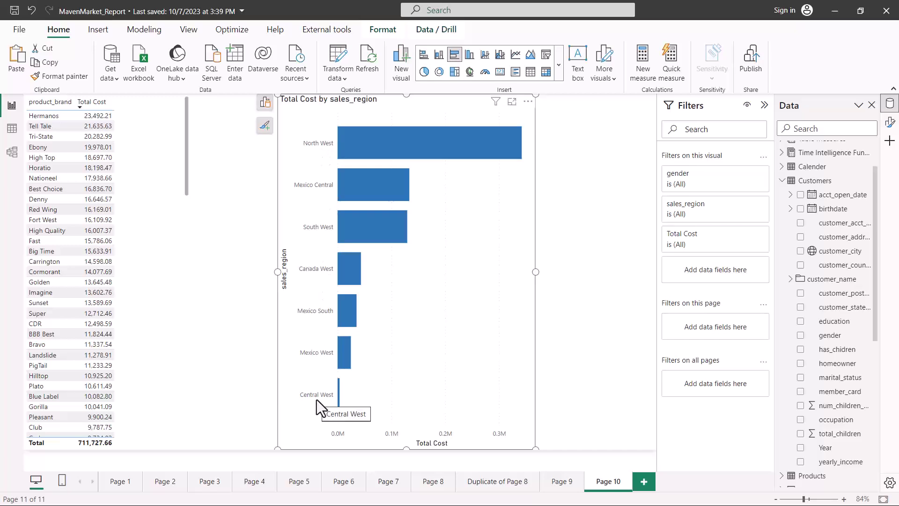
pyautogui.moveTo(303, 156); pyautogui.dragTo(348, 159)
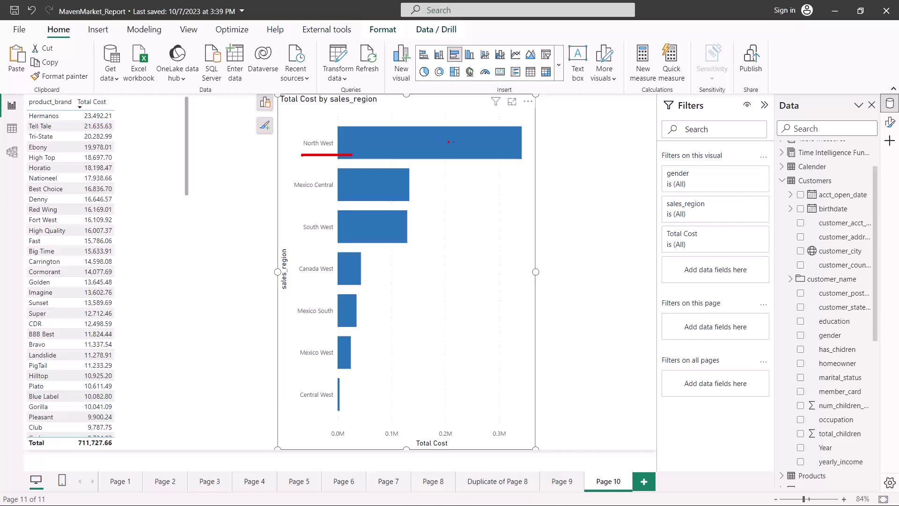
pyautogui.moveTo(289, 106); pyautogui.dragTo(355, 107)
pyautogui.press('Escape')
pyautogui.click(575, 242)
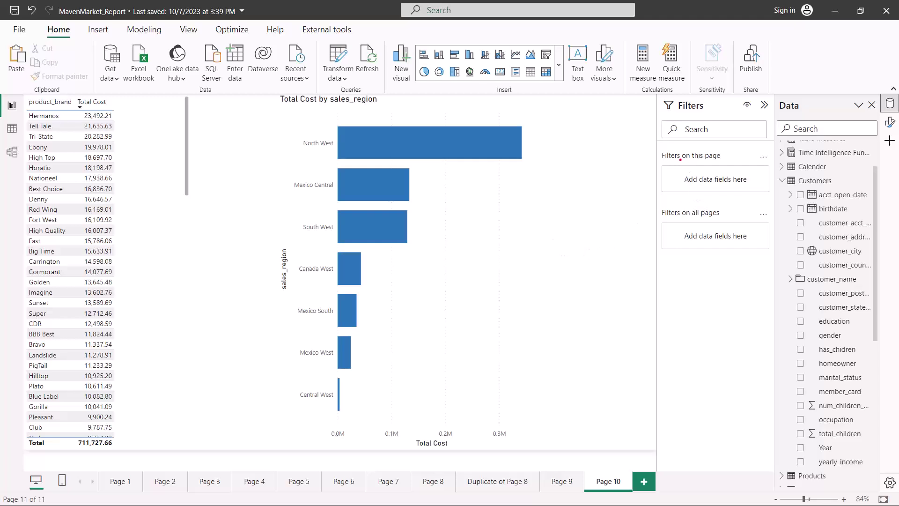
pyautogui.moveTo(669, 162); pyautogui.dragTo(708, 159)
# Step: Add gender to Filters on this page, tick M, and collapse the card
pyautogui.moveTo(832, 337)
pyautogui.mouseDown()
pyautogui.moveTo(734, 235)
pyautogui.moveTo(721, 181)
pyautogui.mouseUp()
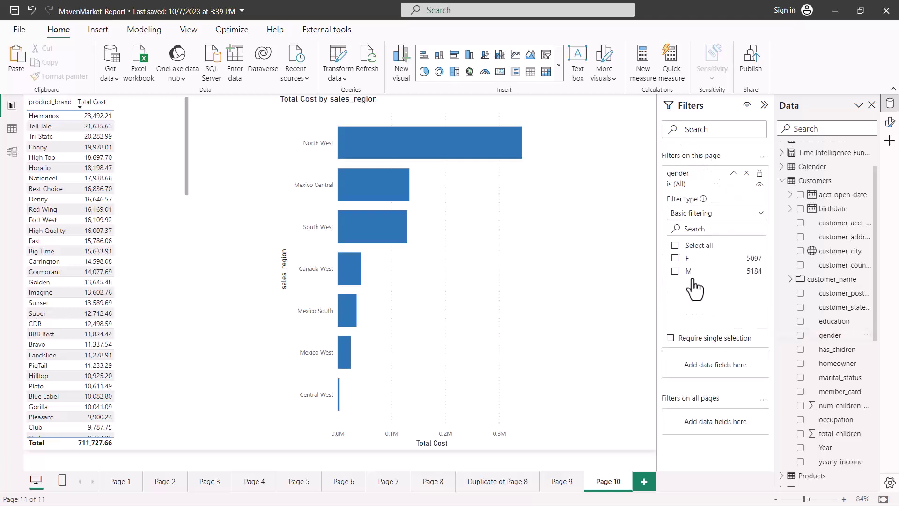
pyautogui.click(674, 271)
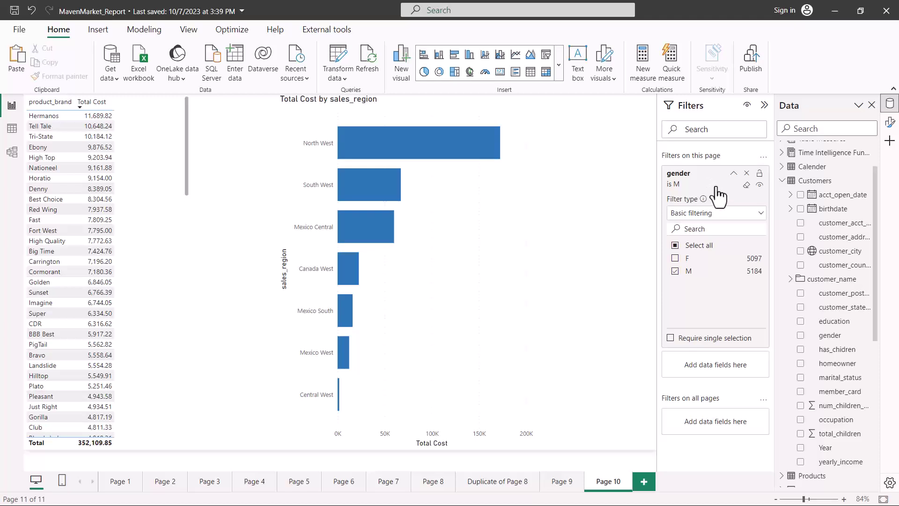
pyautogui.click(702, 168)
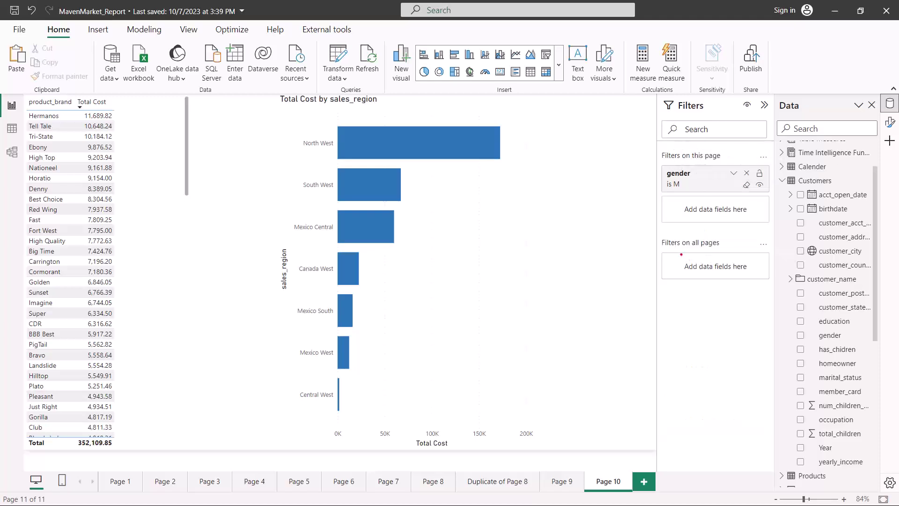
# Step: Delete the gender filter card from Filters on this page
pyautogui.moveTo(662, 250); pyautogui.dragTo(725, 250)
pyautogui.click(746, 172)
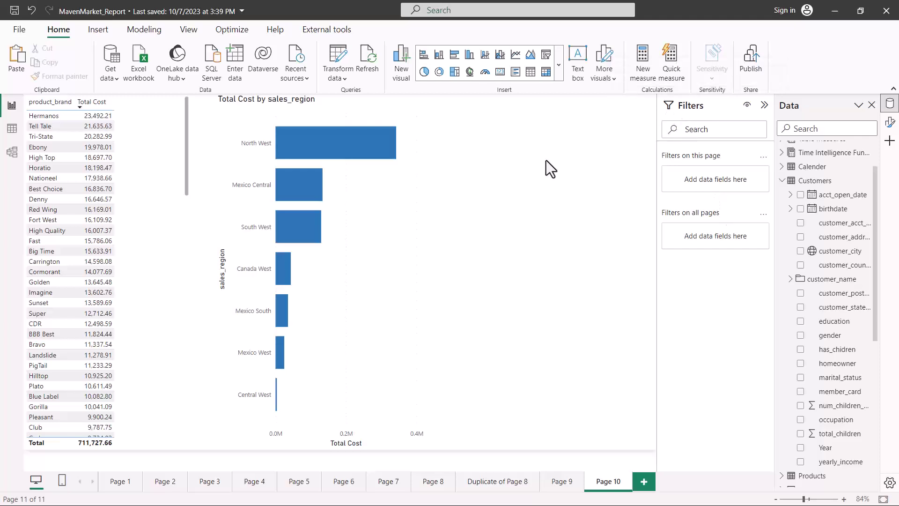
# Step: Insert a Slicer visual and shrink it to fit beside the region chart
pyautogui.click(559, 65)
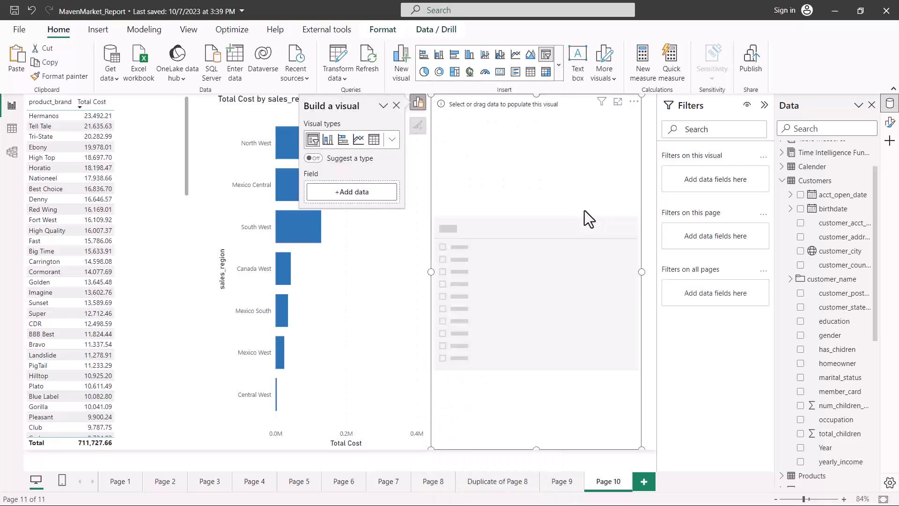
pyautogui.moveTo(535, 449); pyautogui.dragTo(515, 158)
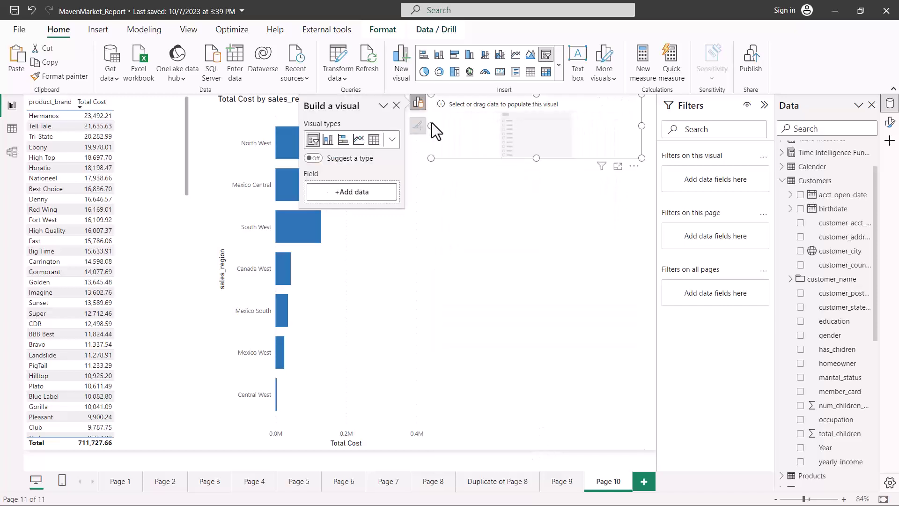
pyautogui.moveTo(431, 125); pyautogui.dragTo(482, 125)
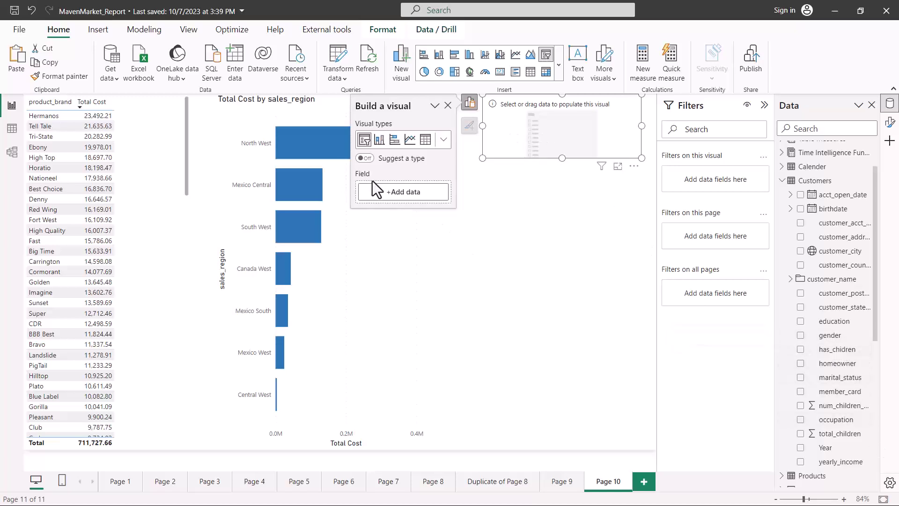
# Step: Set the slicer's field to gender from the Customers table
pyautogui.click(404, 197)
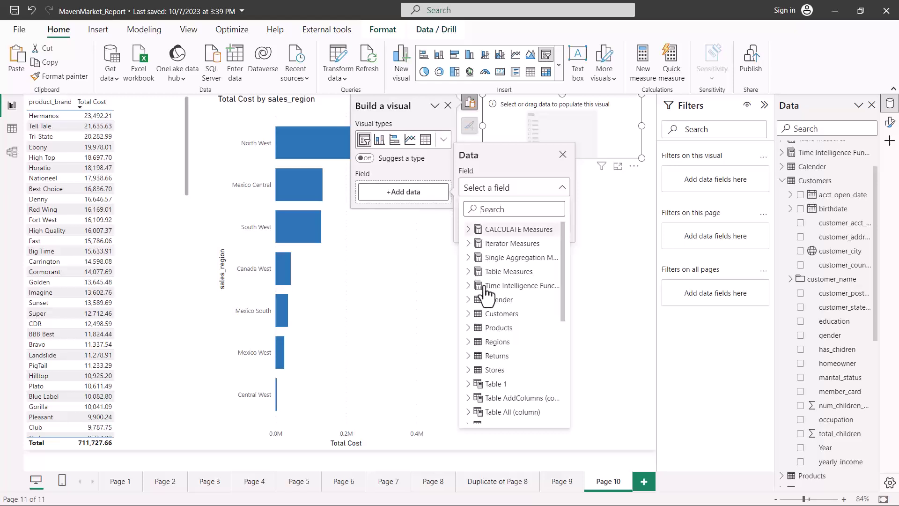
pyautogui.click(468, 314)
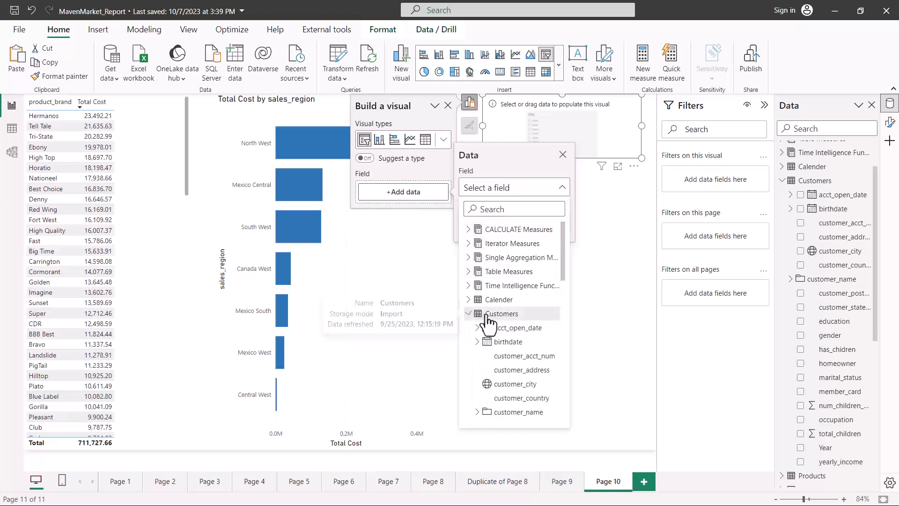
pyautogui.scroll(-3, 494, 319)
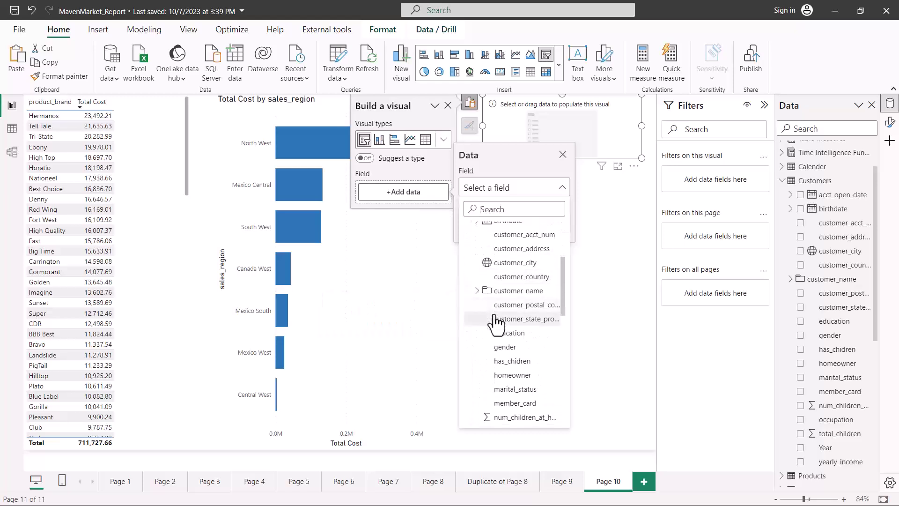
pyautogui.click(506, 347)
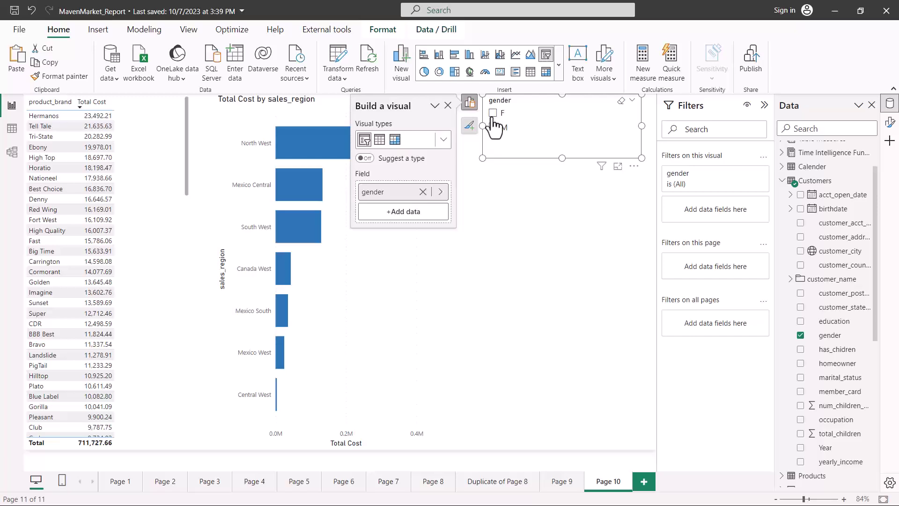
# Step: Toggle the gender slicer between M and F, leaving F selected and the slicer reselected
pyautogui.click(493, 128)
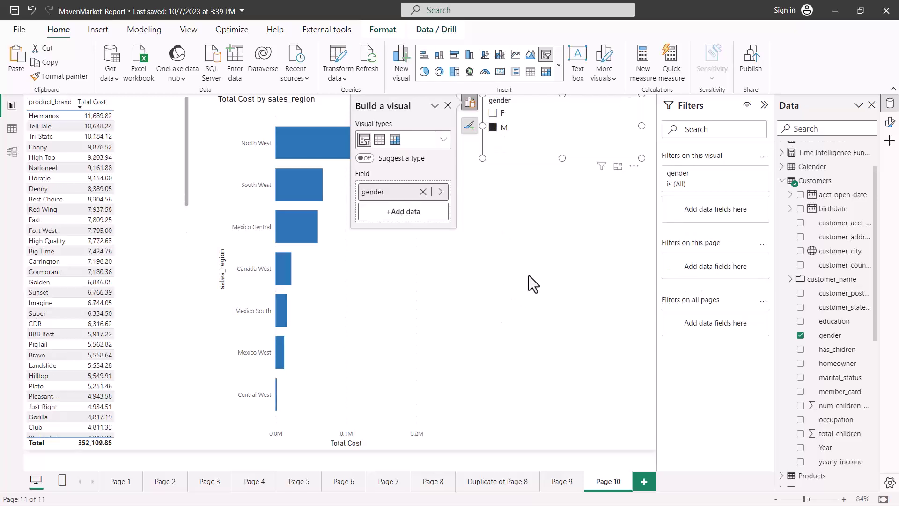
pyautogui.click(462, 136)
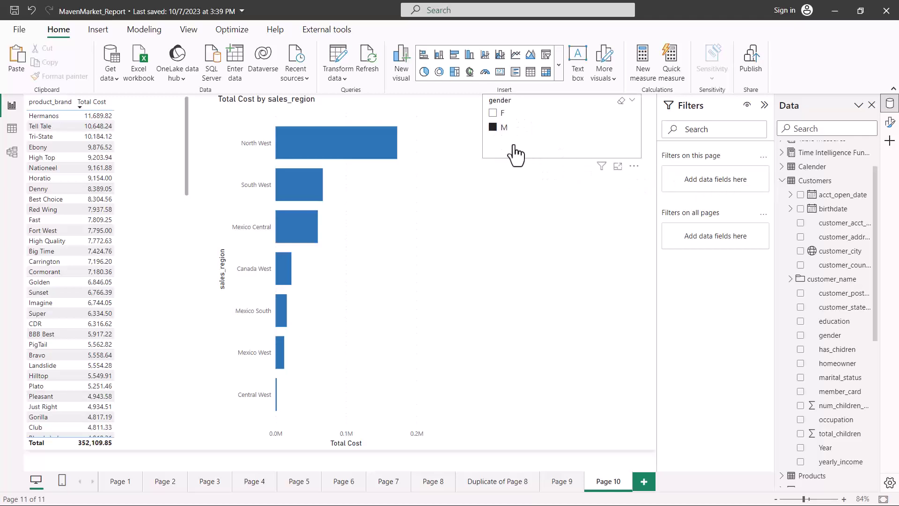
pyautogui.click(494, 126)
pyautogui.click(493, 127)
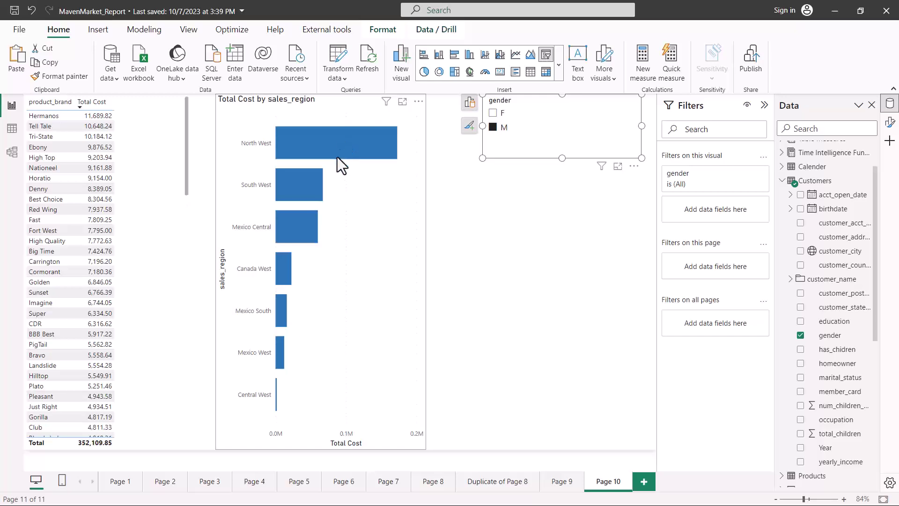
pyautogui.click(492, 114)
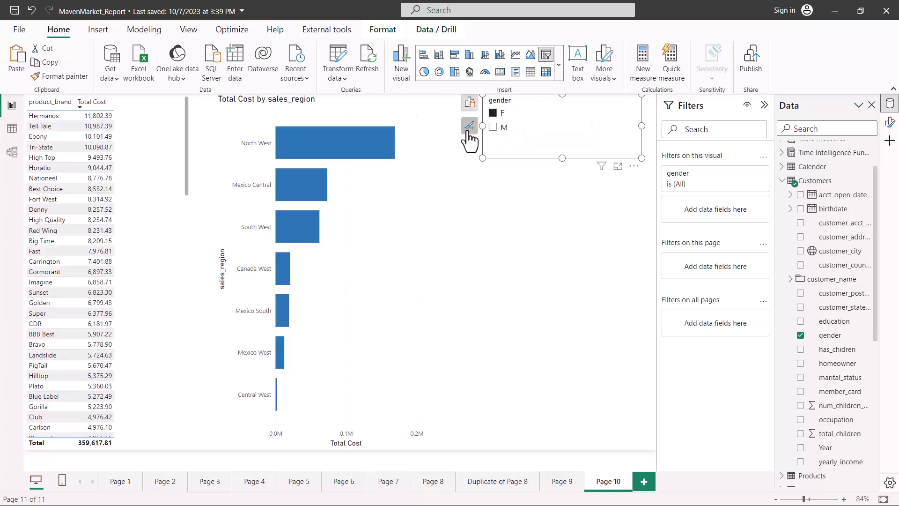
pyautogui.click(510, 165)
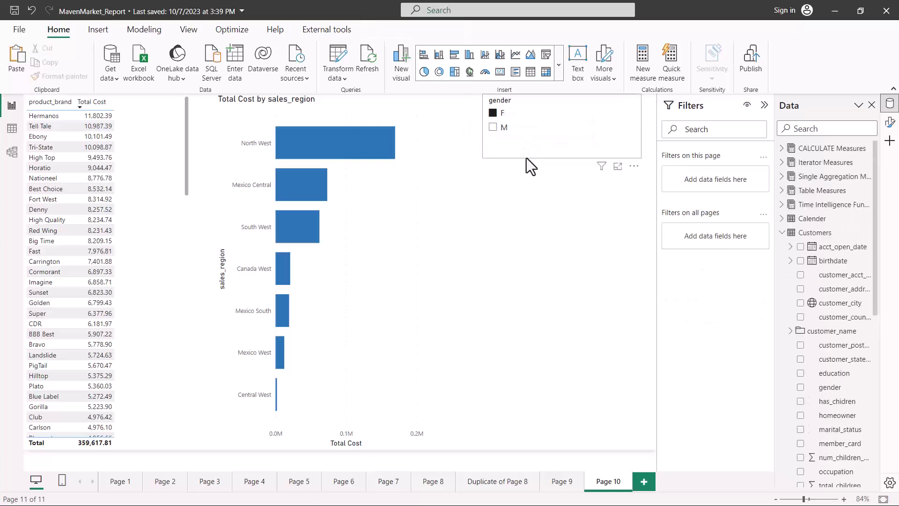
pyautogui.click(527, 157)
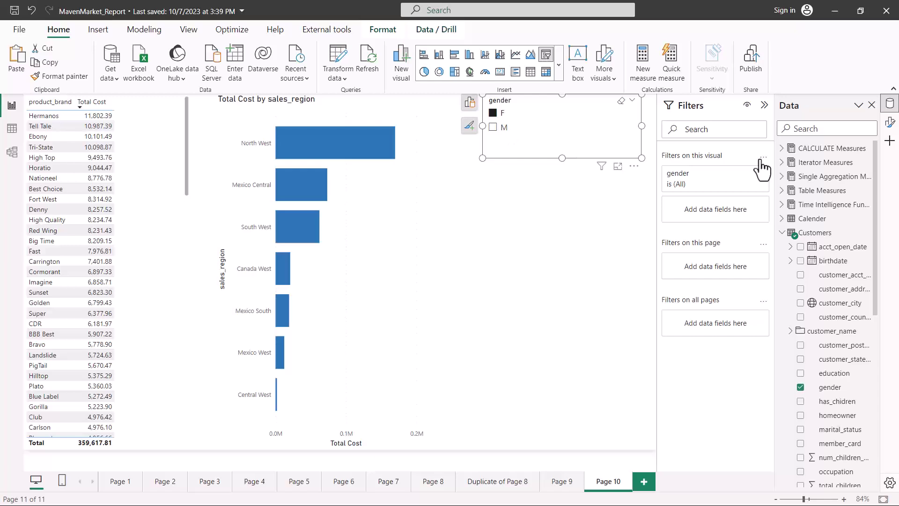
# Step: Open the gender slicer's Format pane, check its Properties, and return to the Visual tab
pyautogui.click(890, 122)
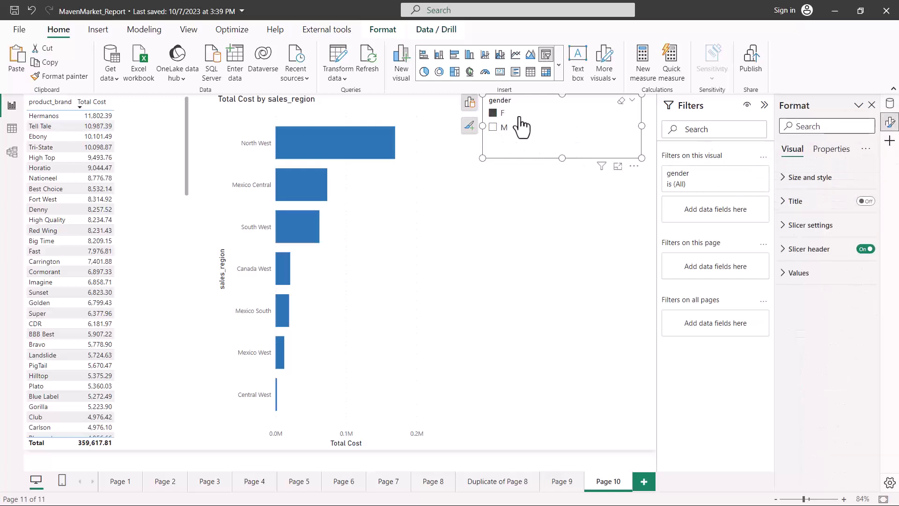
pyautogui.click(833, 152)
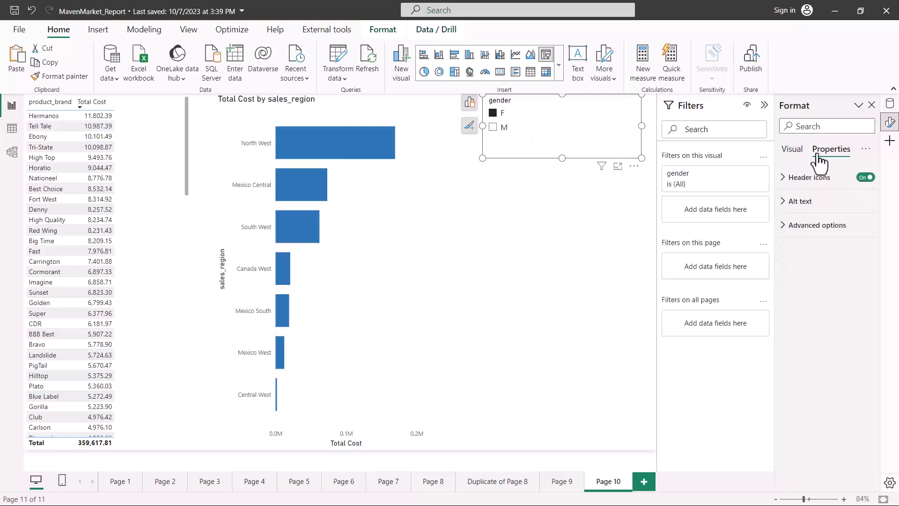
pyautogui.click(792, 150)
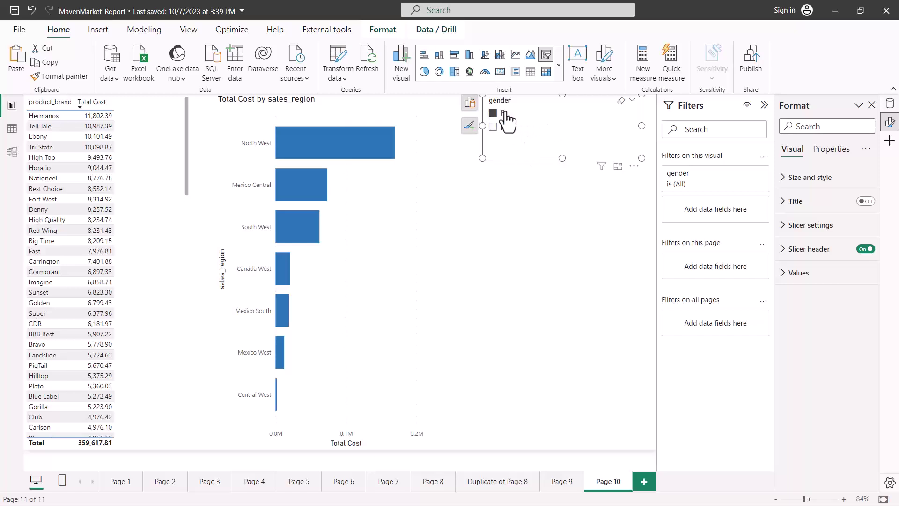
# Step: Set the gender slicer's Style to Dropdown under Slicer settings > Options
pyautogui.click(788, 227)
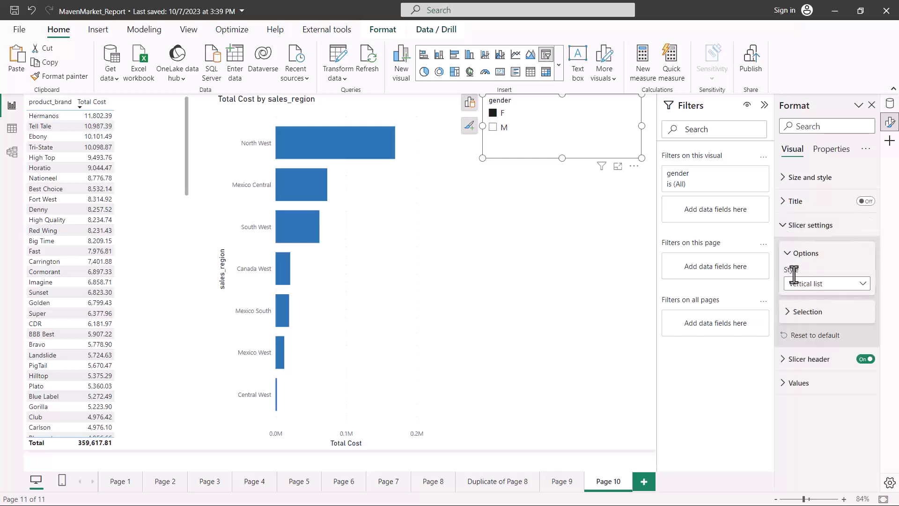
pyautogui.moveTo(786, 274); pyautogui.dragTo(811, 275)
pyautogui.click(863, 285)
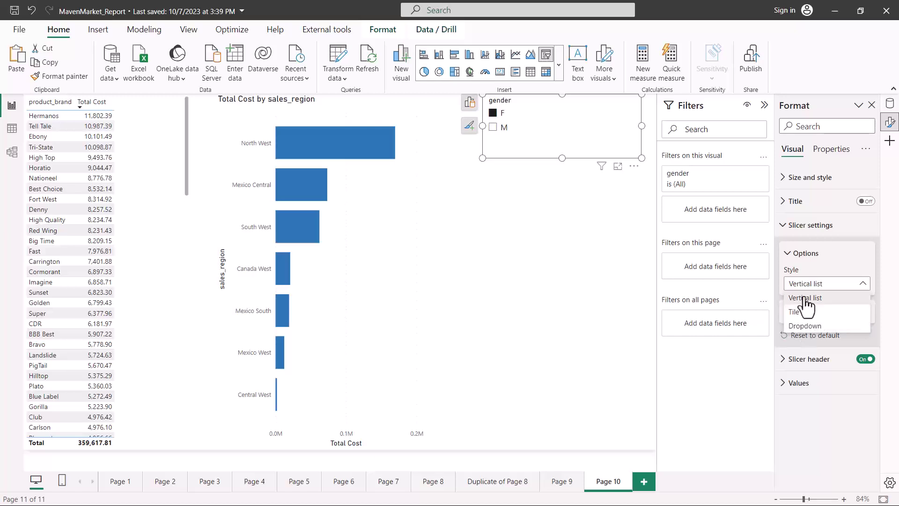
pyautogui.press('Escape')
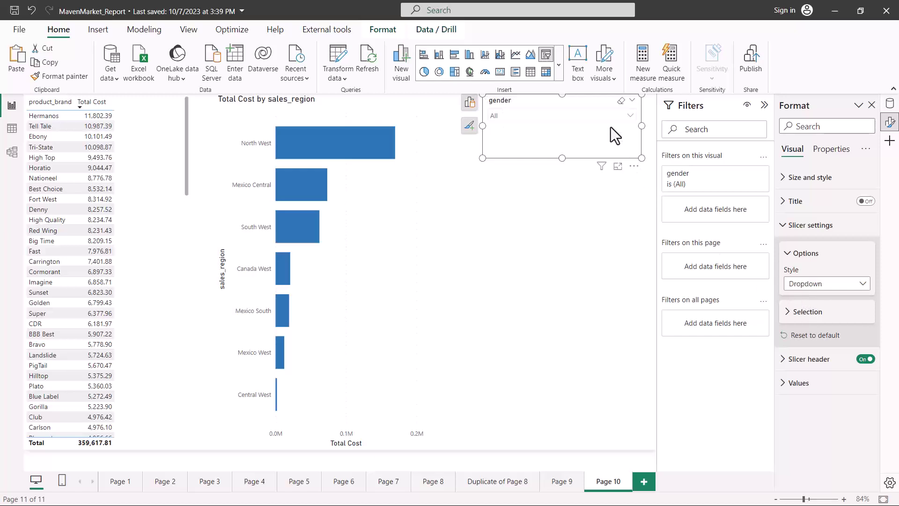
# Step: Test the F/M dropdown list and drag the gender slicer narrower
pyautogui.click(630, 117)
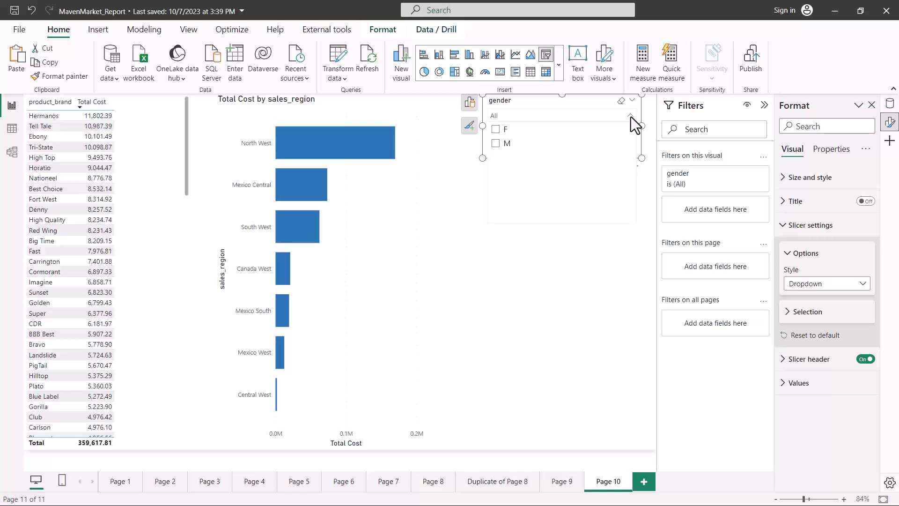
pyautogui.click(628, 117)
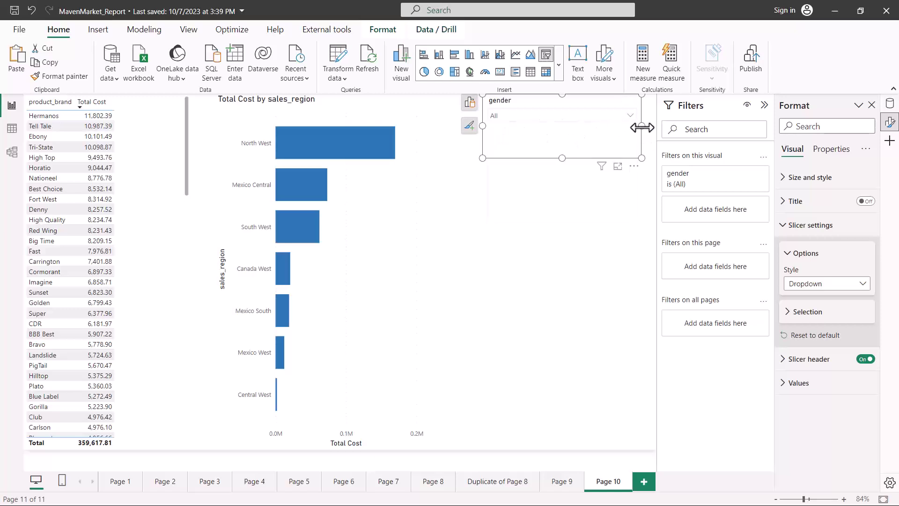
pyautogui.moveTo(643, 127); pyautogui.dragTo(599, 131)
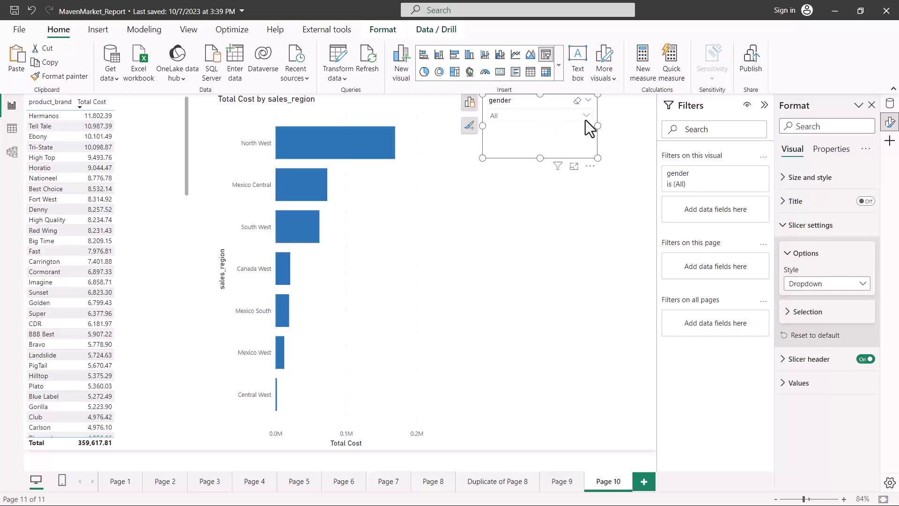
pyautogui.click(589, 116)
# Step: Change the gender slicer's Style from Dropdown to Tile
pyautogui.click(586, 116)
pyautogui.click(862, 283)
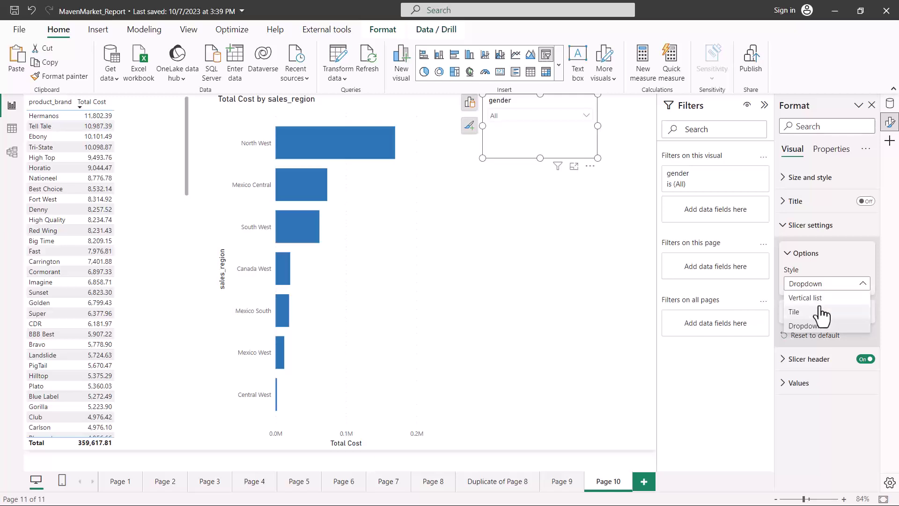
pyautogui.click(806, 313)
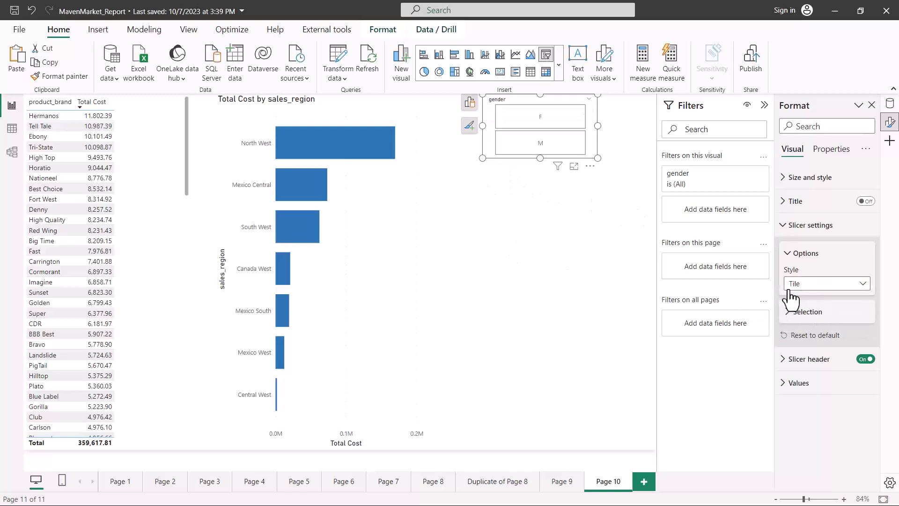
# Step: Test the F and M tiles, leaving the report filtered to M (352,109.85)
pyautogui.click(521, 153)
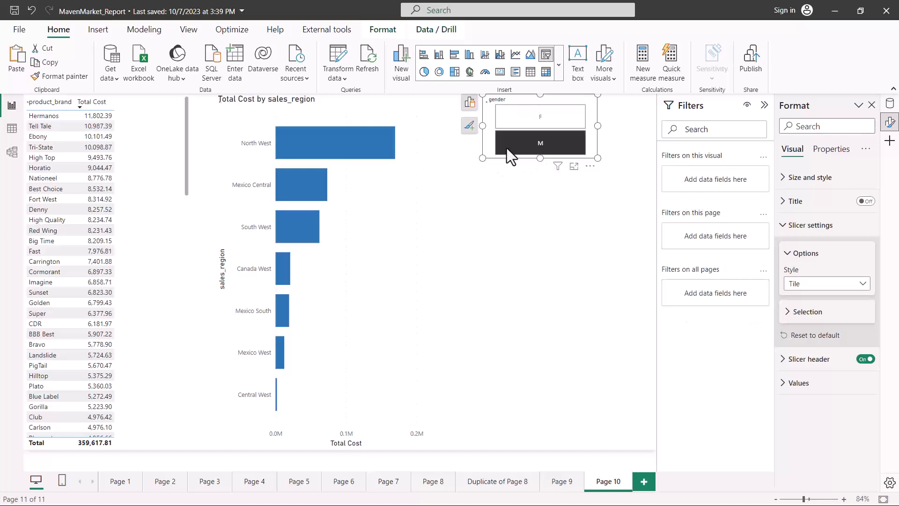
pyautogui.click(534, 155)
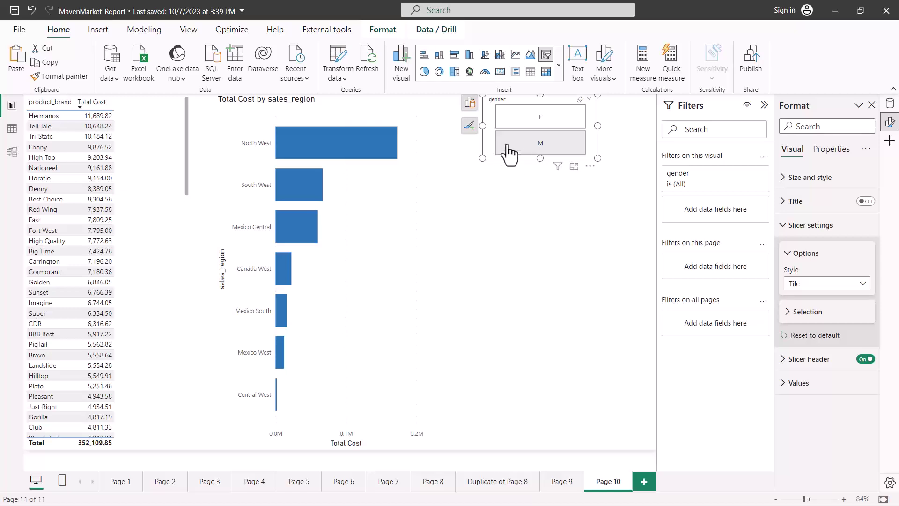
pyautogui.click(526, 149)
pyautogui.click(539, 121)
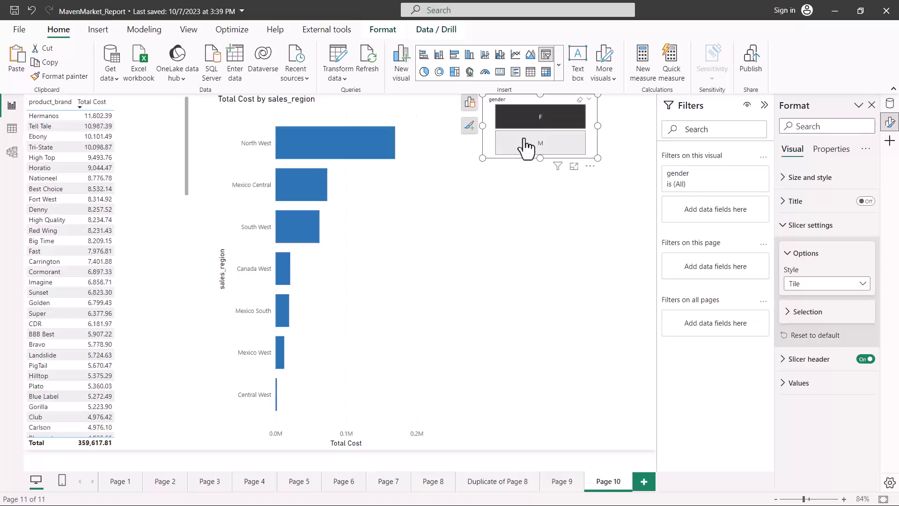
pyautogui.click(526, 144)
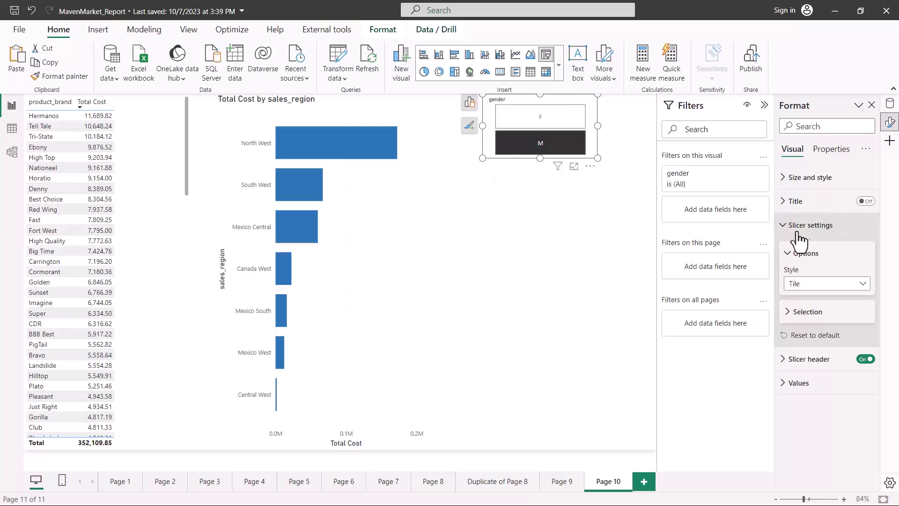
# Step: Collapse Slicer settings and review the Slicer header's DIN 12 text options
pyautogui.click(783, 231)
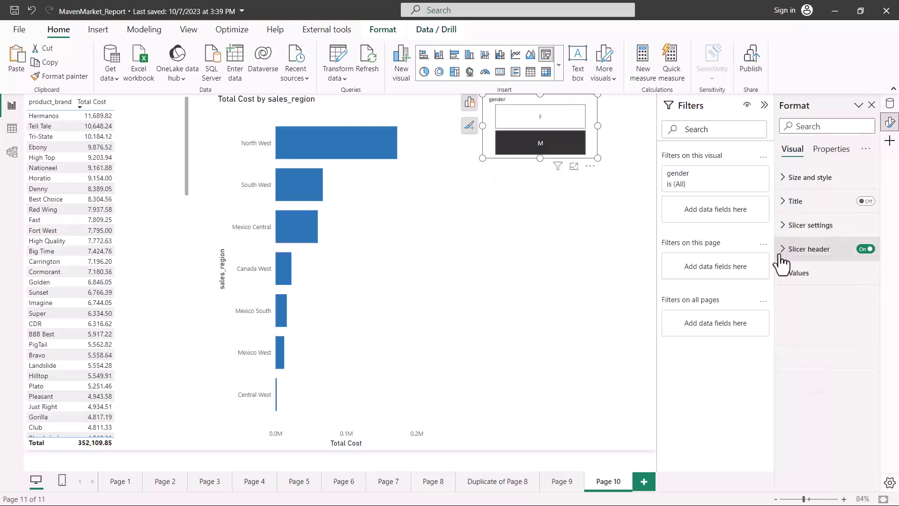
pyautogui.click(782, 252)
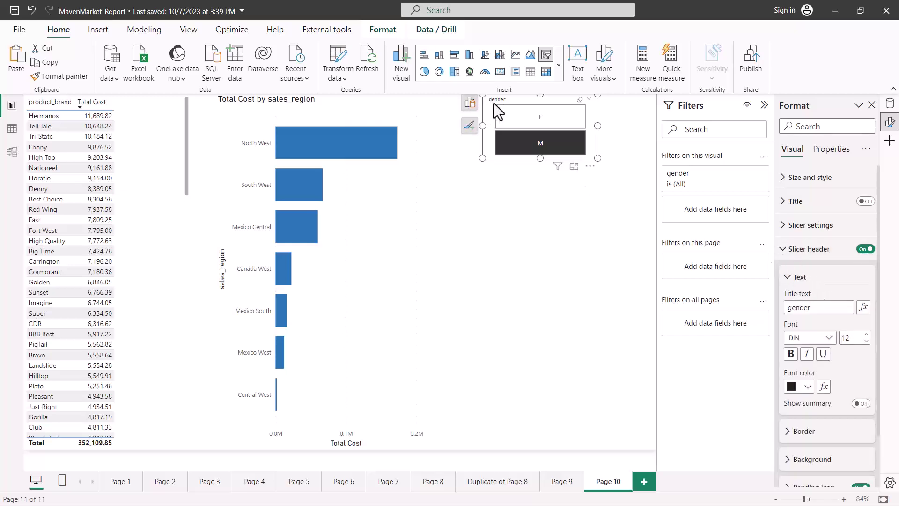
pyautogui.moveTo(490, 102); pyautogui.dragTo(499, 103)
pyautogui.moveTo(802, 298); pyautogui.dragTo(814, 298)
pyautogui.moveTo(796, 326); pyautogui.dragTo(802, 328)
pyautogui.press('Escape')
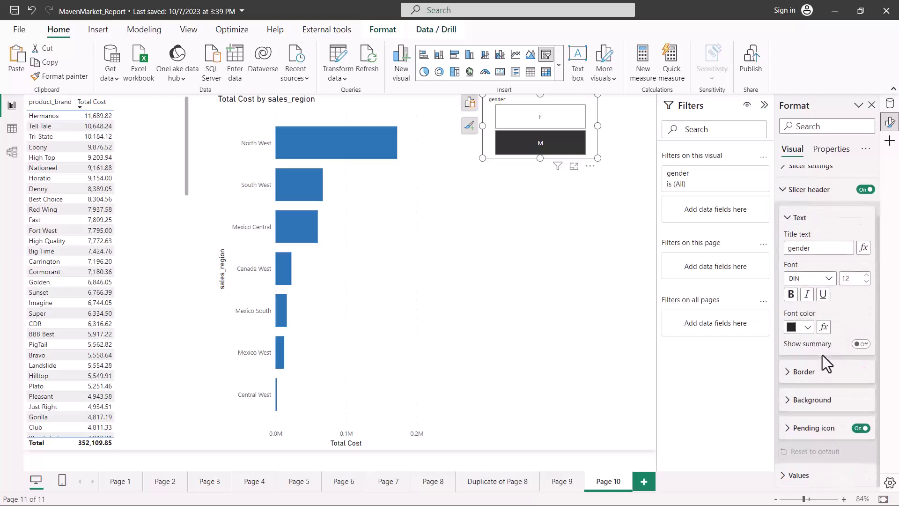
# Step: Collapse the Slicer header section and expand the Values formatting section
pyautogui.scroll(-1, 822, 355)
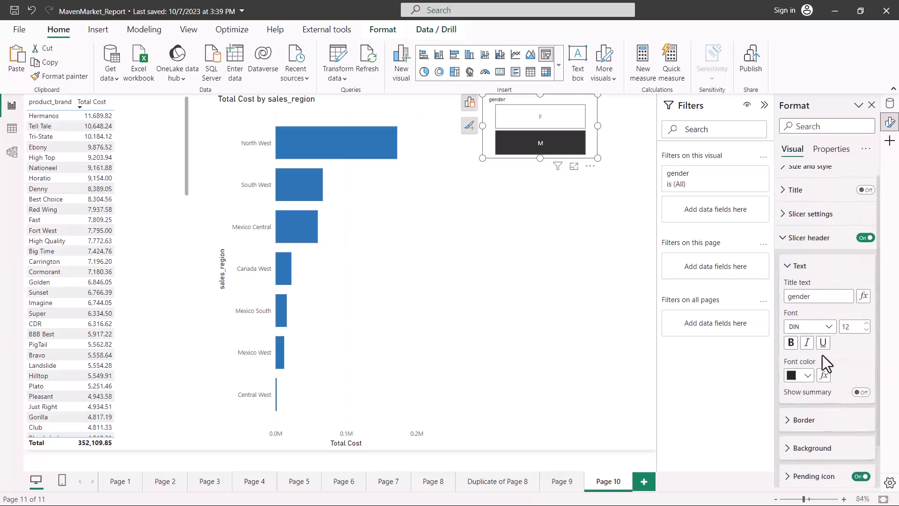
pyautogui.click(798, 239)
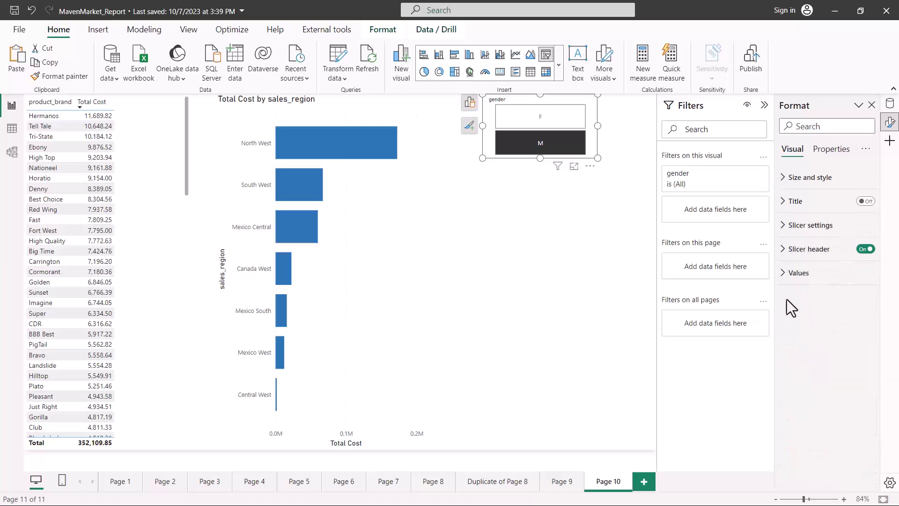
pyautogui.click(785, 278)
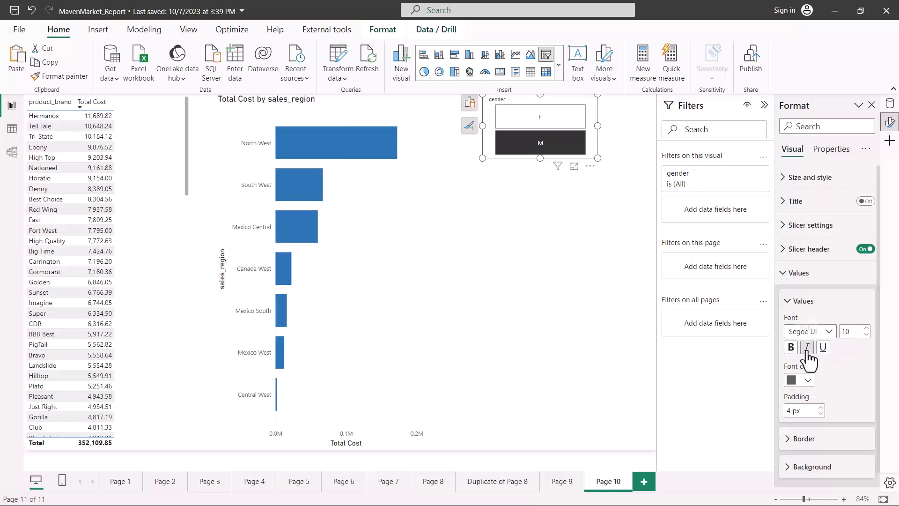
# Step: Collapse the Values font and padding card, then re-expand the Values group
pyautogui.click(787, 301)
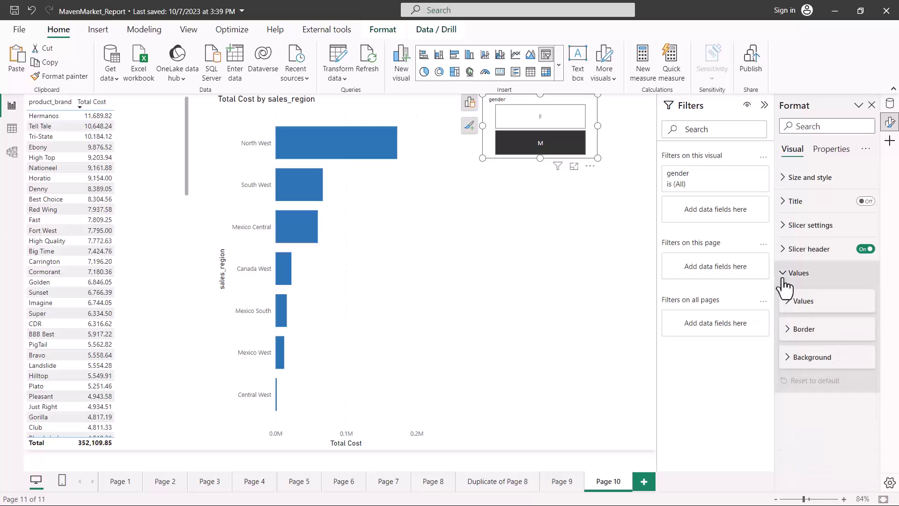
pyautogui.click(784, 280)
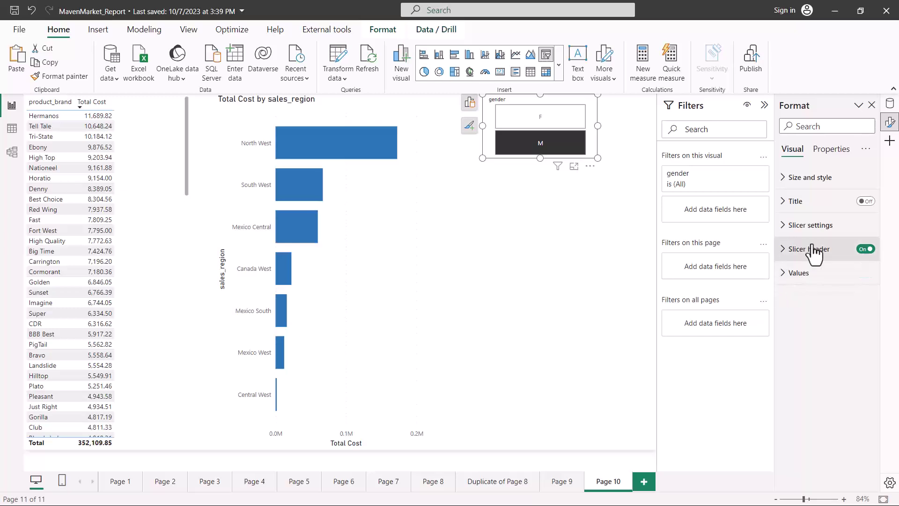
pyautogui.click(792, 279)
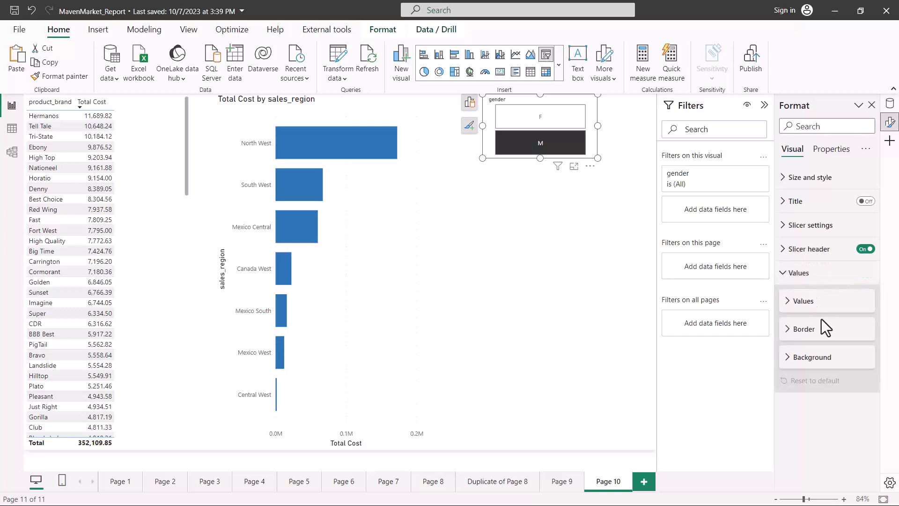
pyautogui.click(526, 148)
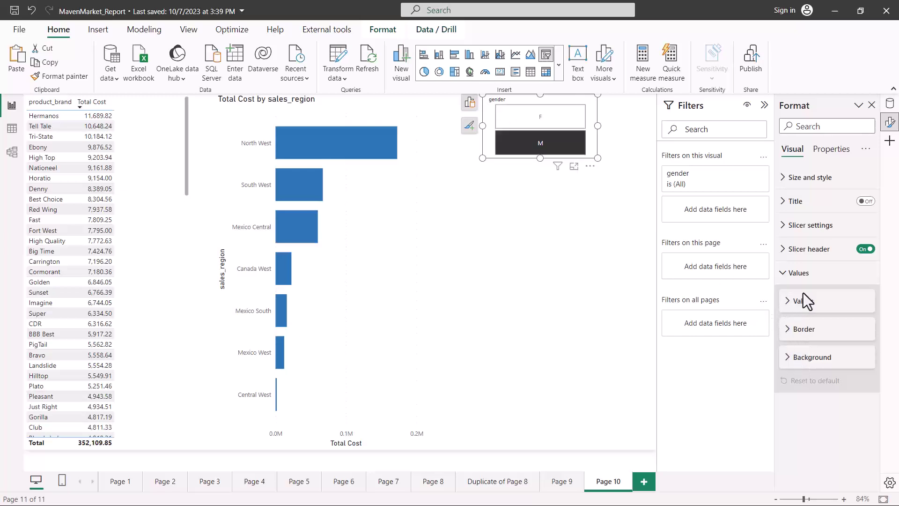
# Step: Collapse Values and switch the Slicer header off and back on
pyautogui.click(781, 276)
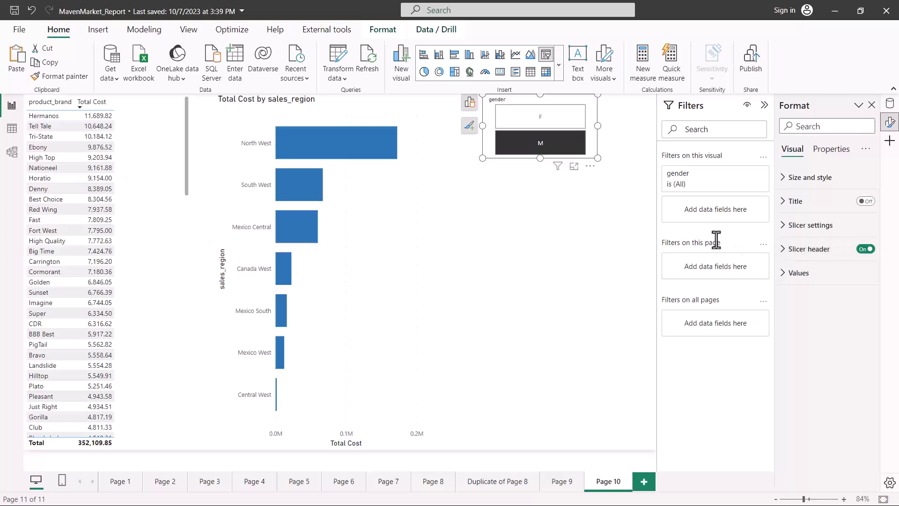
pyautogui.click(865, 250)
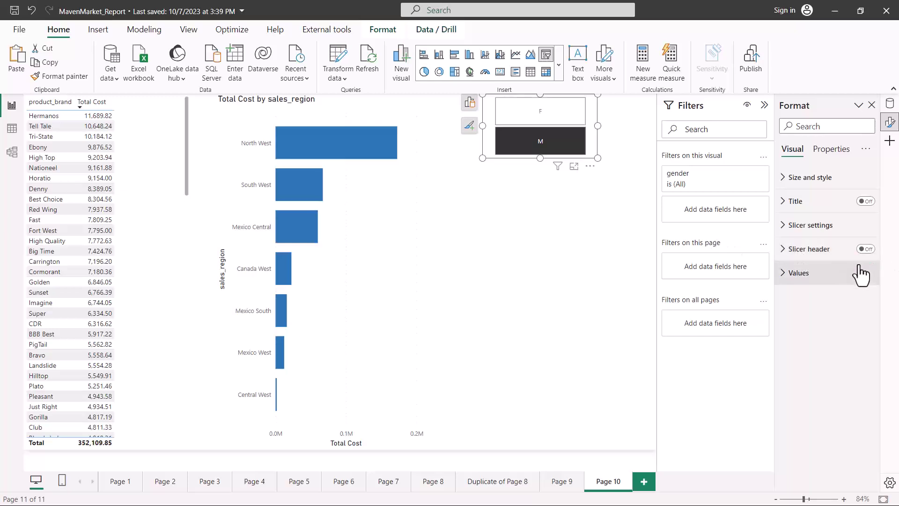
pyautogui.click(866, 250)
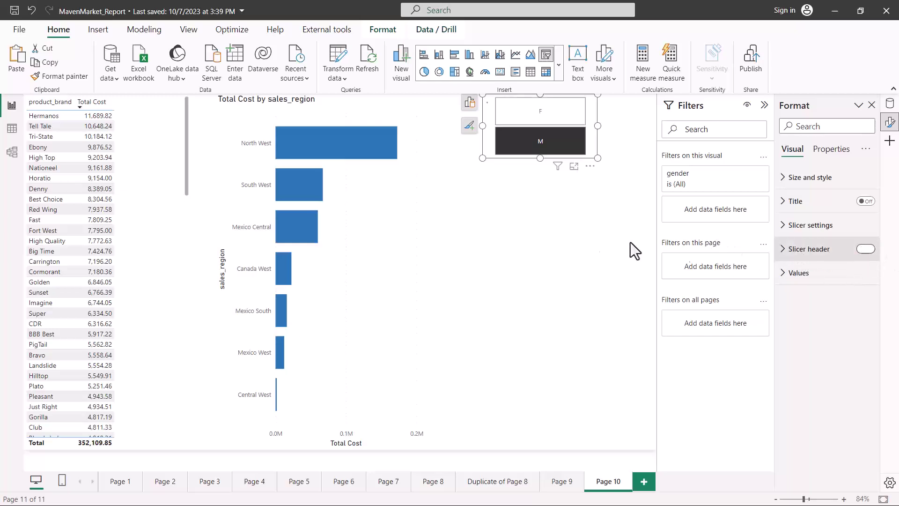